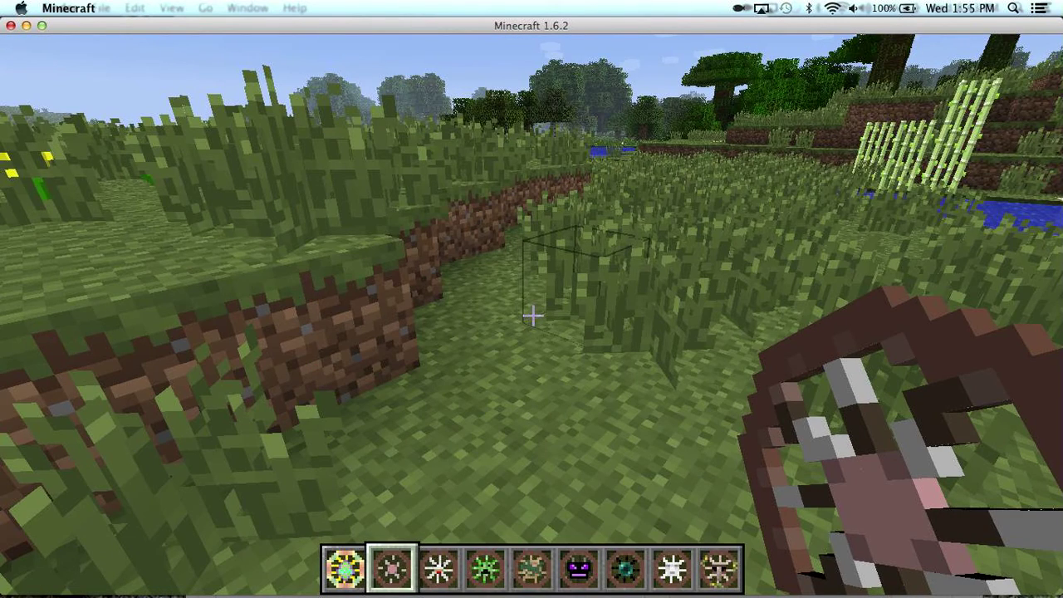
# Summon a Bunny Bike on the grass beside the dirt ledge, walk around it, and get rid of it.
pyautogui.press('1')
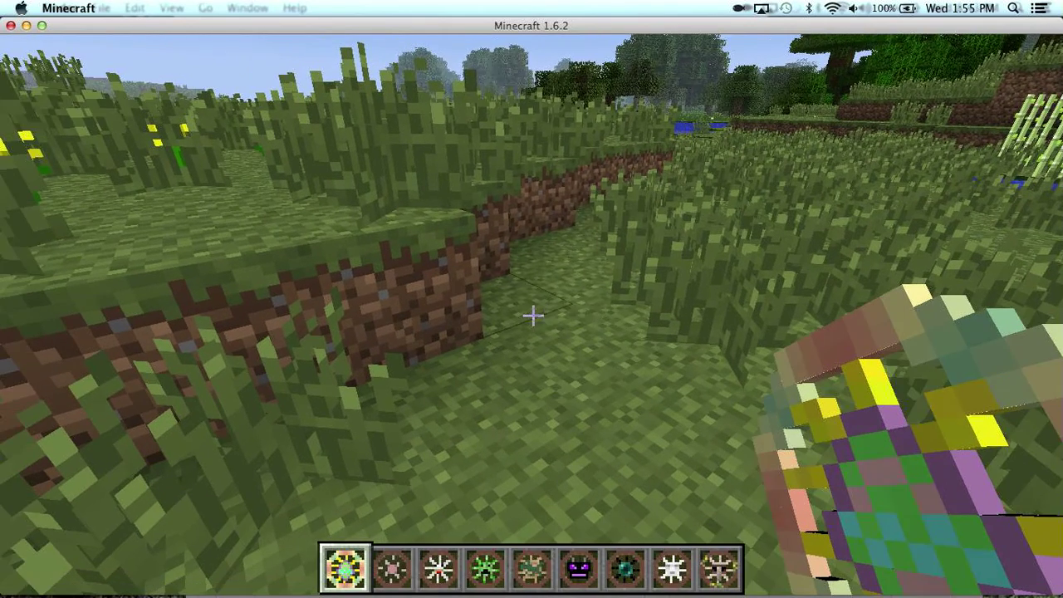
pyautogui.rightClick(532, 316)
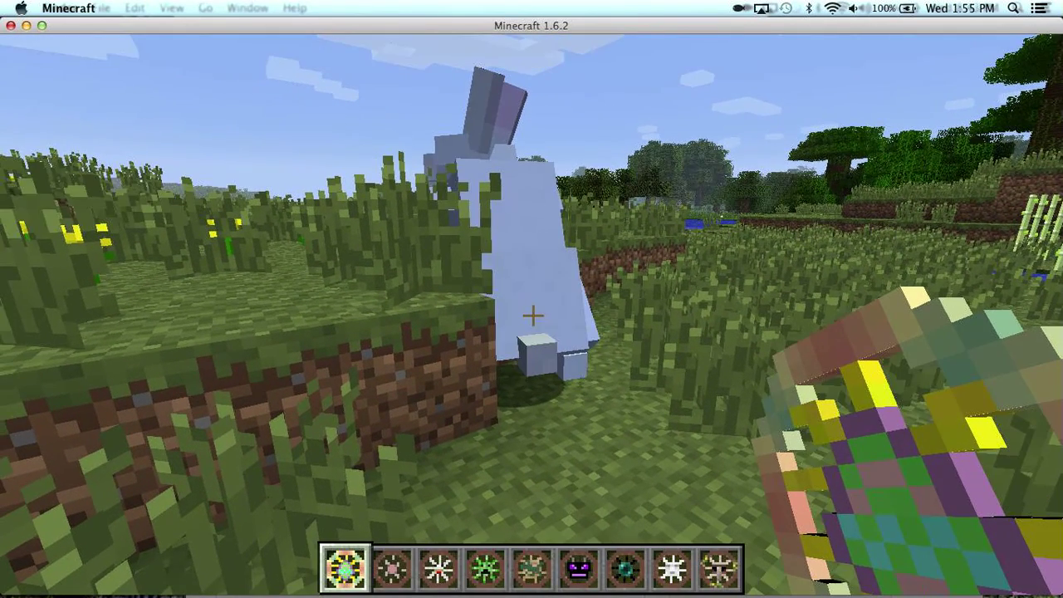
pyautogui.rightClick(532, 316)
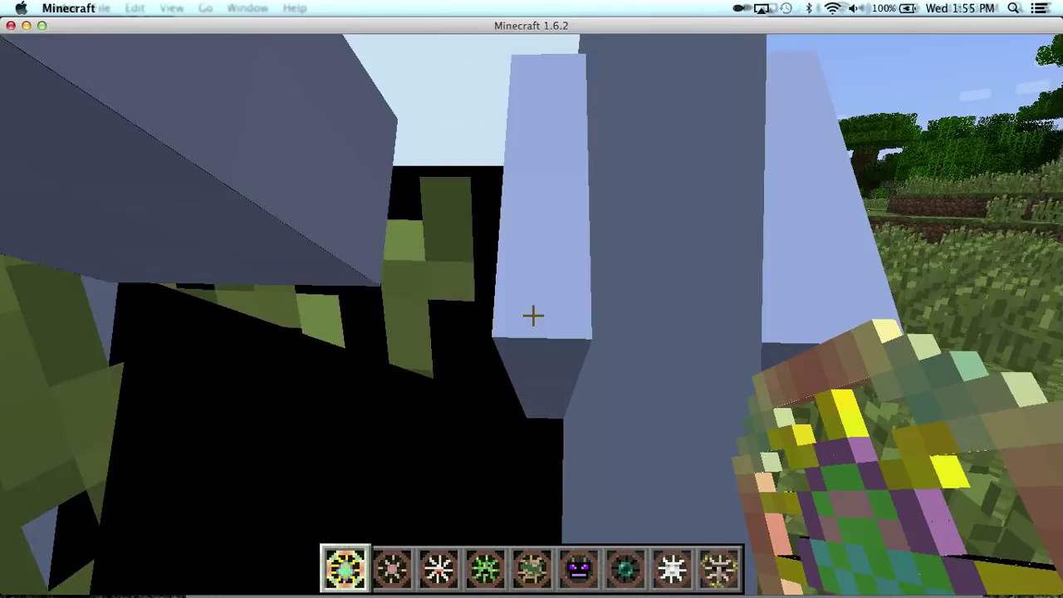
pyautogui.press('w')
pyautogui.press('s')
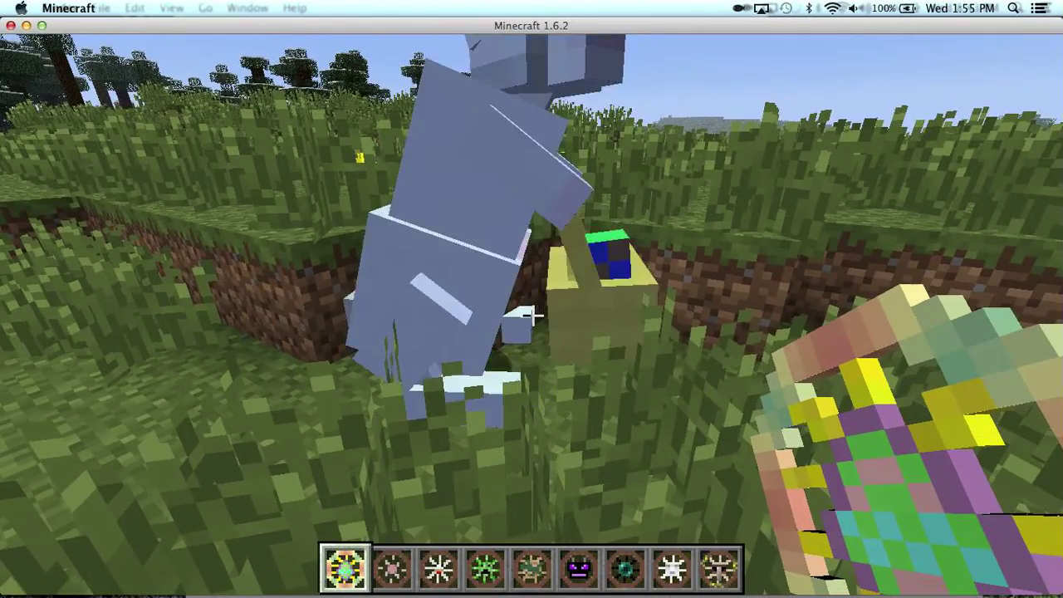
pyautogui.click(532, 315)
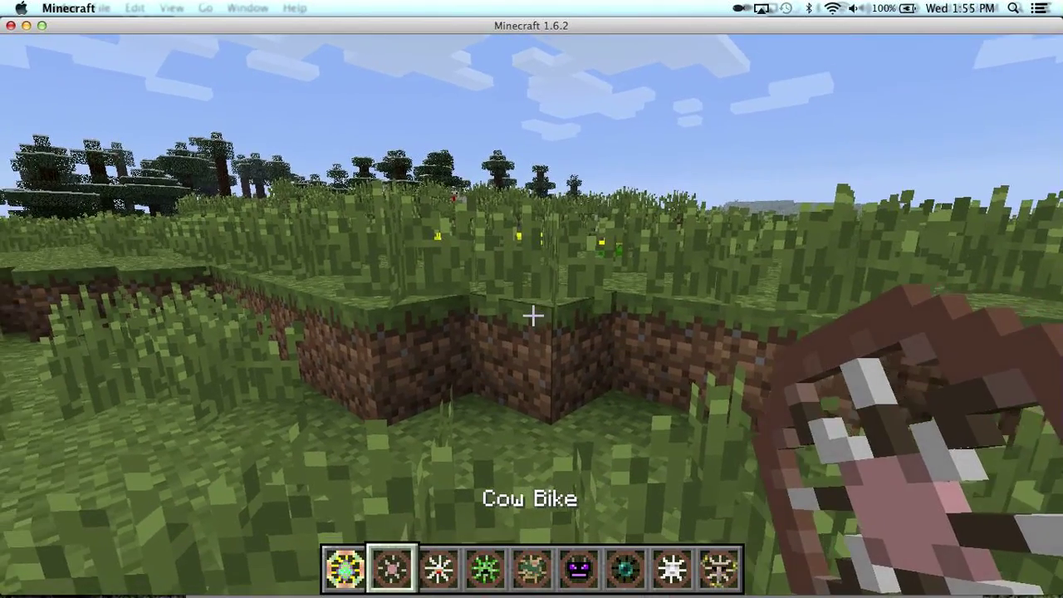
# Summon a Cow Bike on the edge of the grassy ledge and view it from above.
pyautogui.rightClick(532, 315)
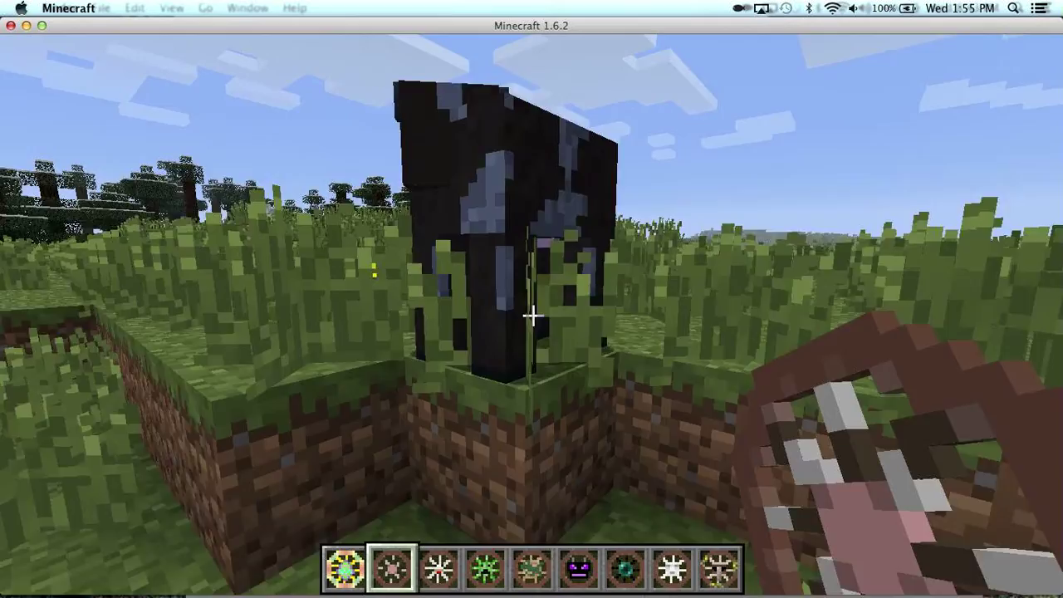
pyautogui.press('space')
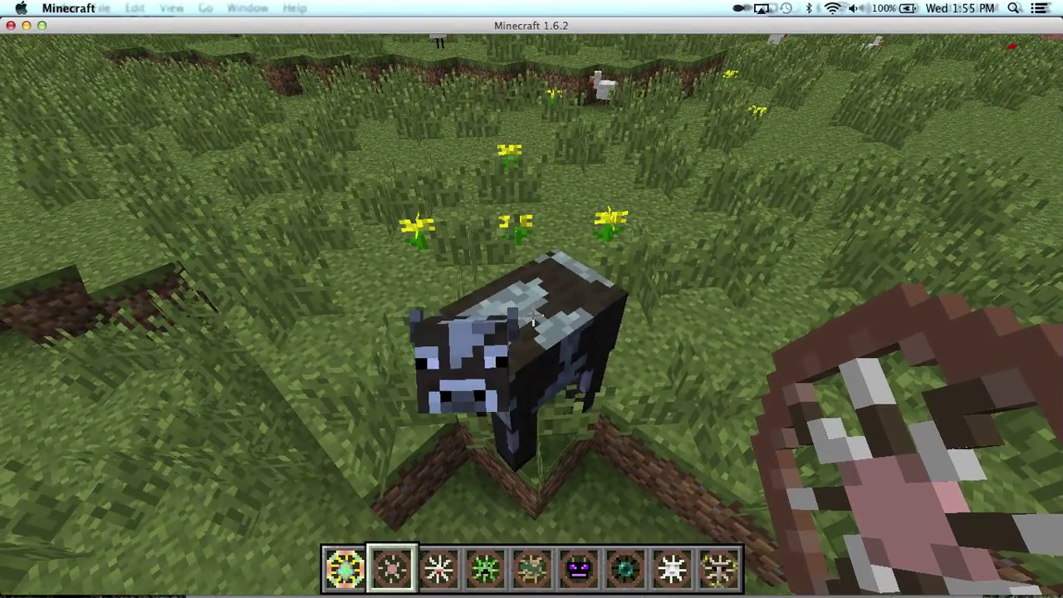
pyautogui.rightClick(534, 316)
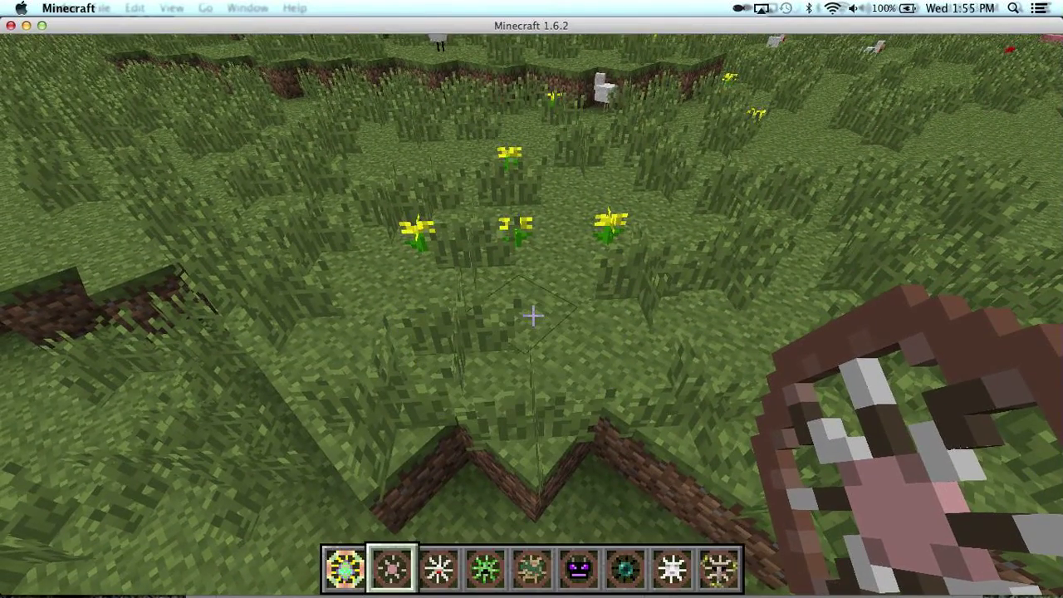
# Try to summon a Chicken Bike on the grass in front of the yellow flowers.
pyautogui.scroll(-1, 532, 315)
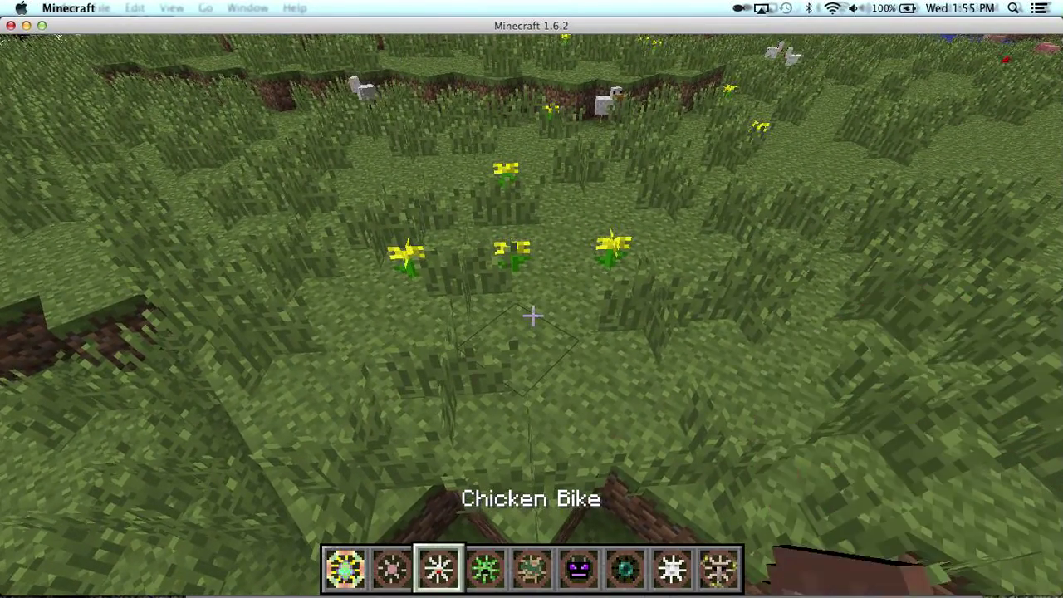
pyautogui.rightClick(533, 316)
pyautogui.press('shift')
pyautogui.click(534, 316)
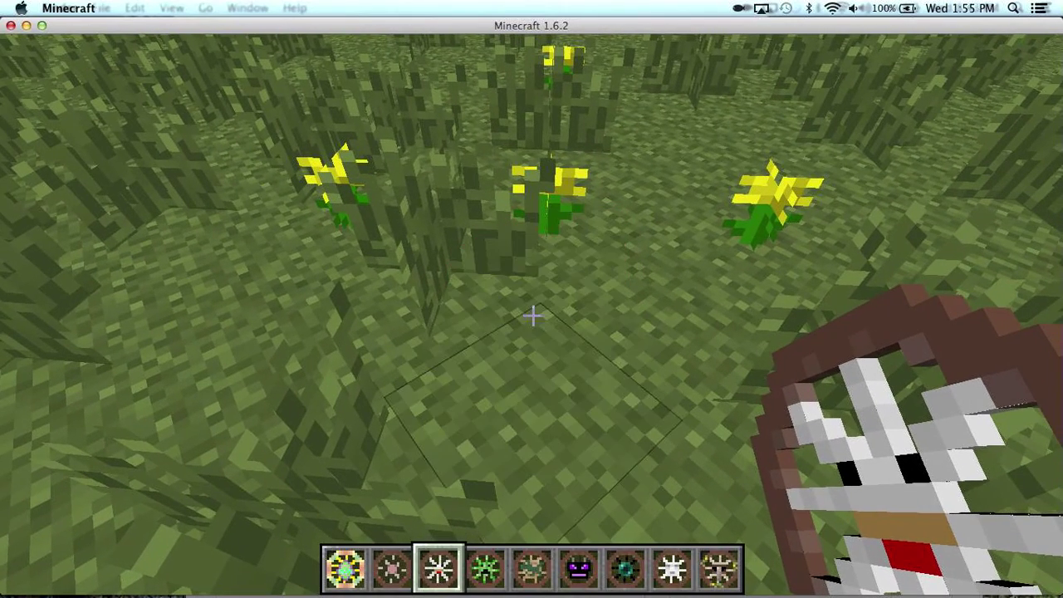
# Move the Cow Bike from the second hotbar slot into inventory storage, leaving that slot empty.
pyautogui.press('e')
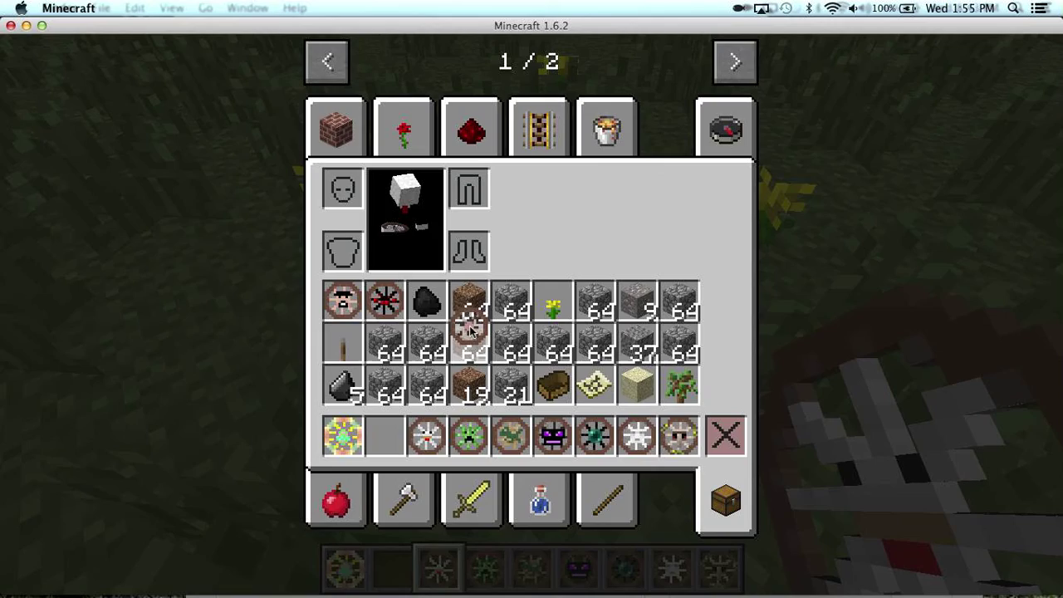
pyautogui.press('e')
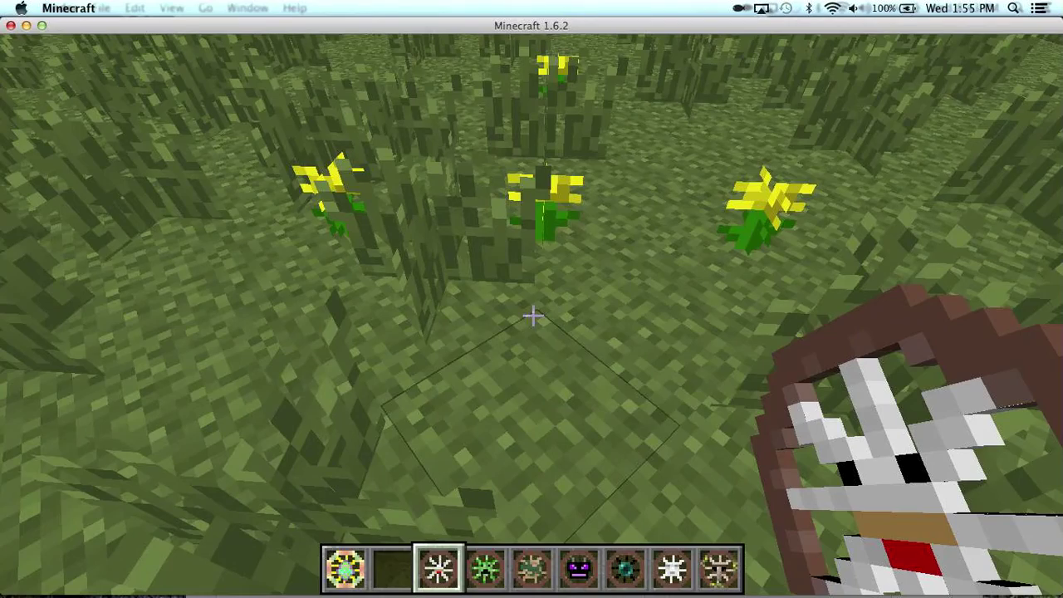
# Summon a Bunny Bike beside the yellow flowers, then ride it with an empty hand and dismount.
pyautogui.scroll(2, 531, 316)
pyautogui.rightClick(531, 316)
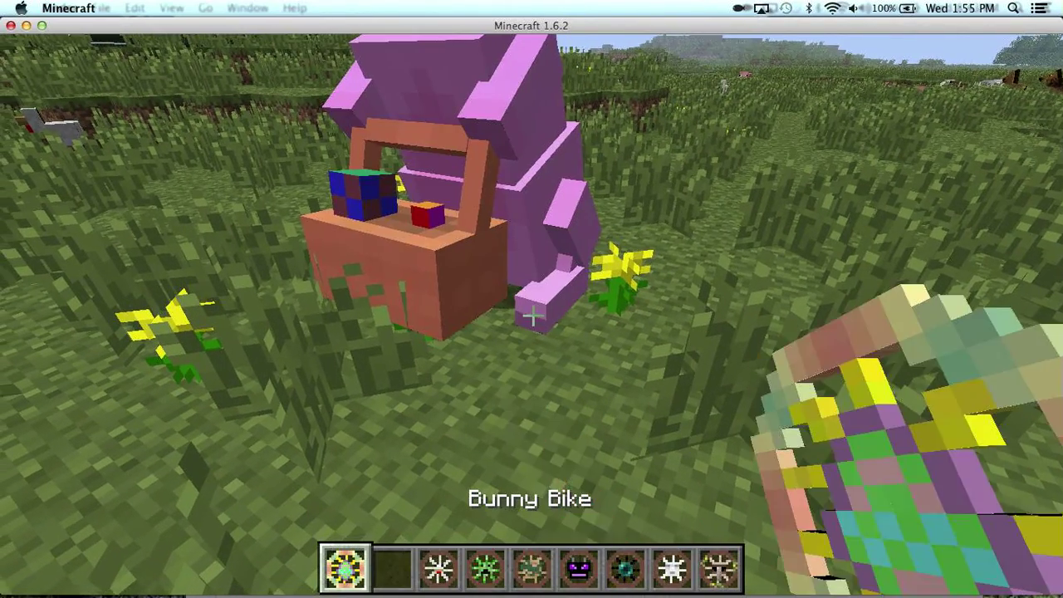
pyautogui.scroll(-1, 532, 316)
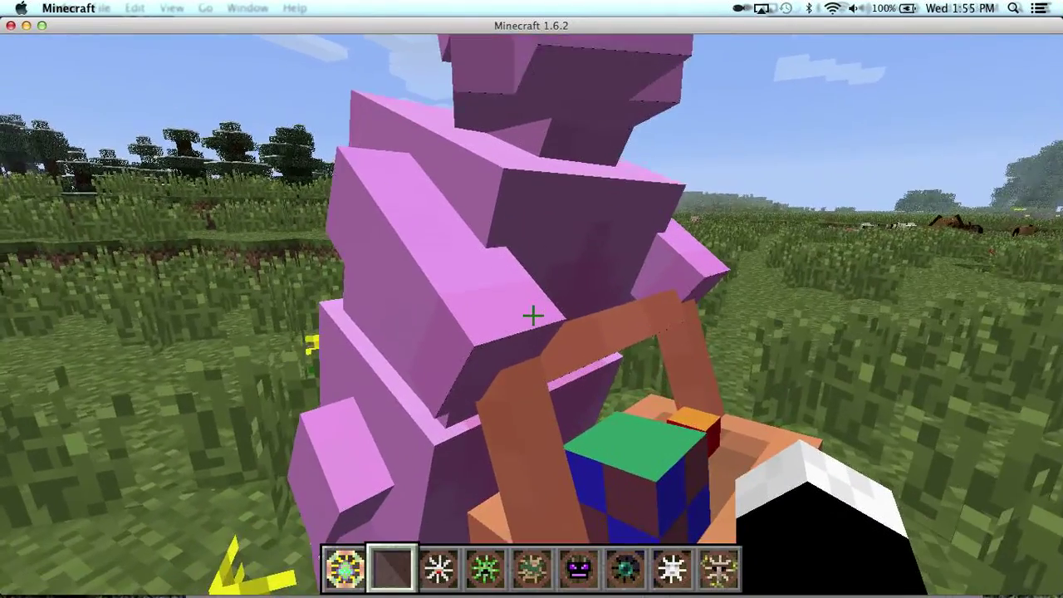
pyautogui.rightClick(531, 315)
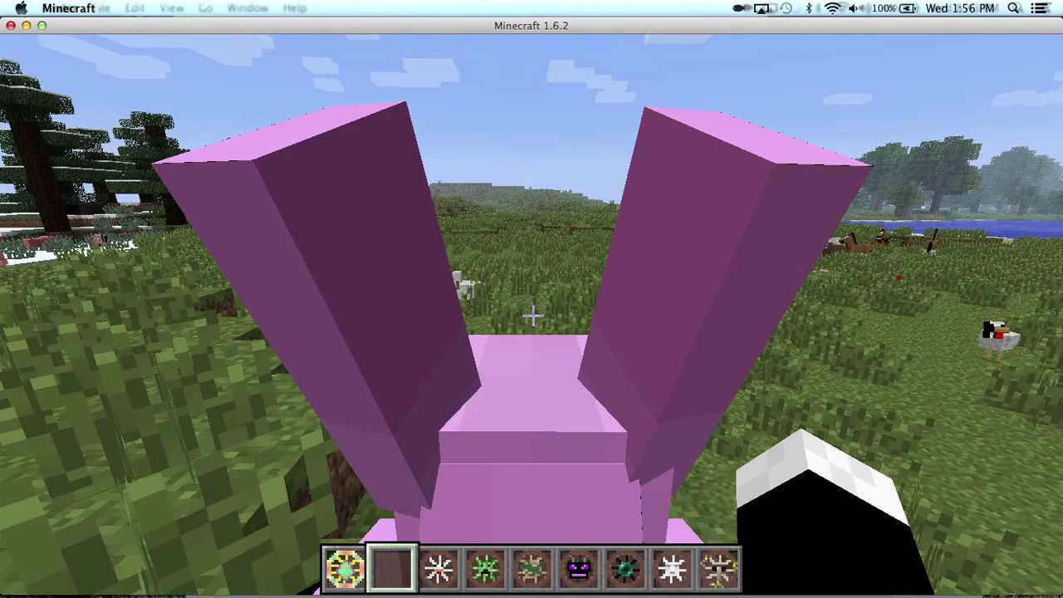
pyautogui.press('shift')
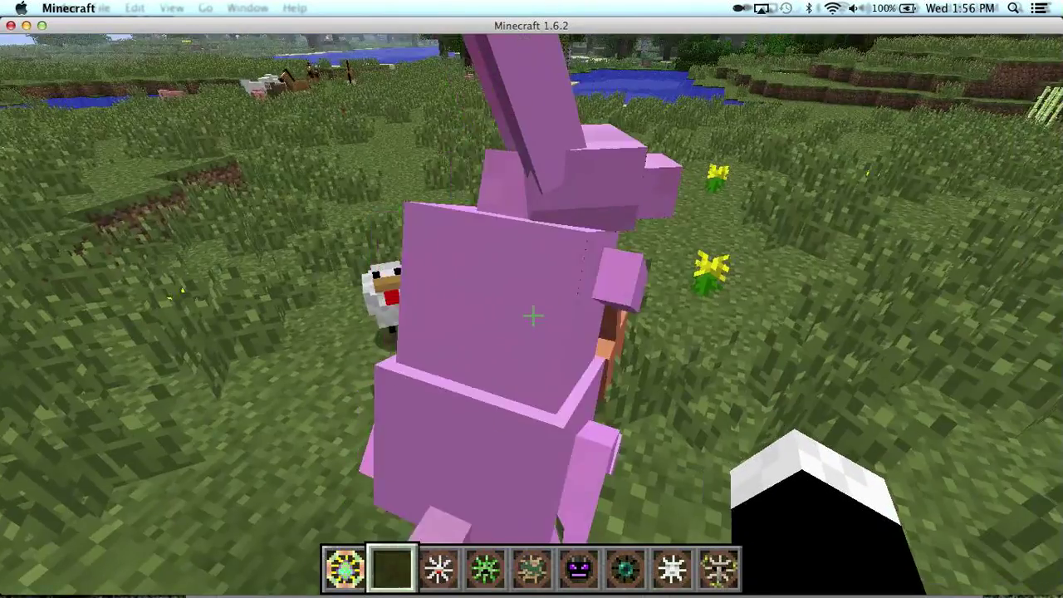
# Summon a Chicken Bike next to the white chicken and ride it across the grass with an empty hand.
pyautogui.scroll(-1, 532, 314)
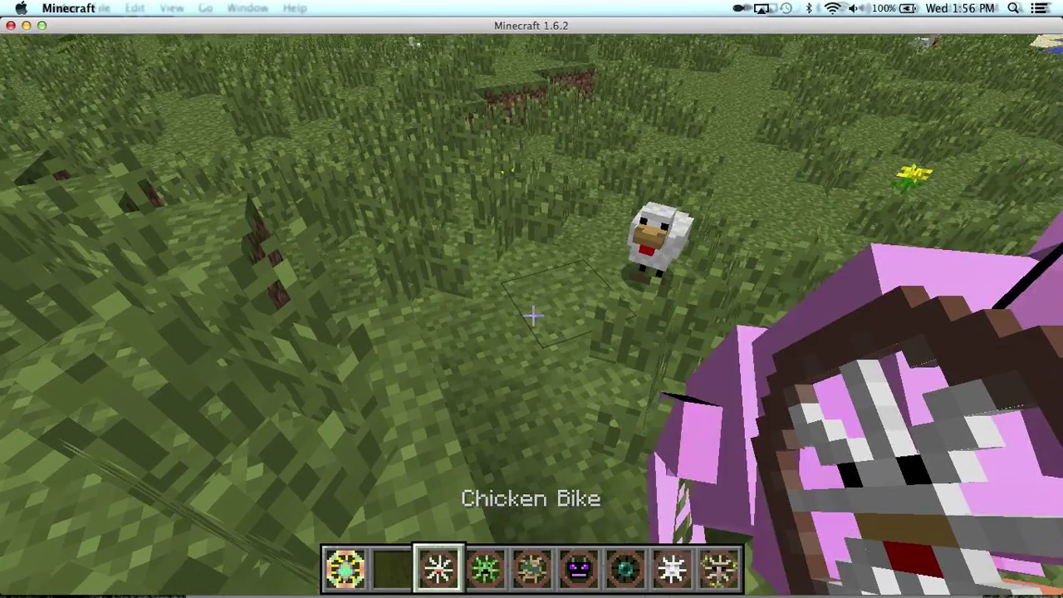
pyautogui.rightClick(532, 314)
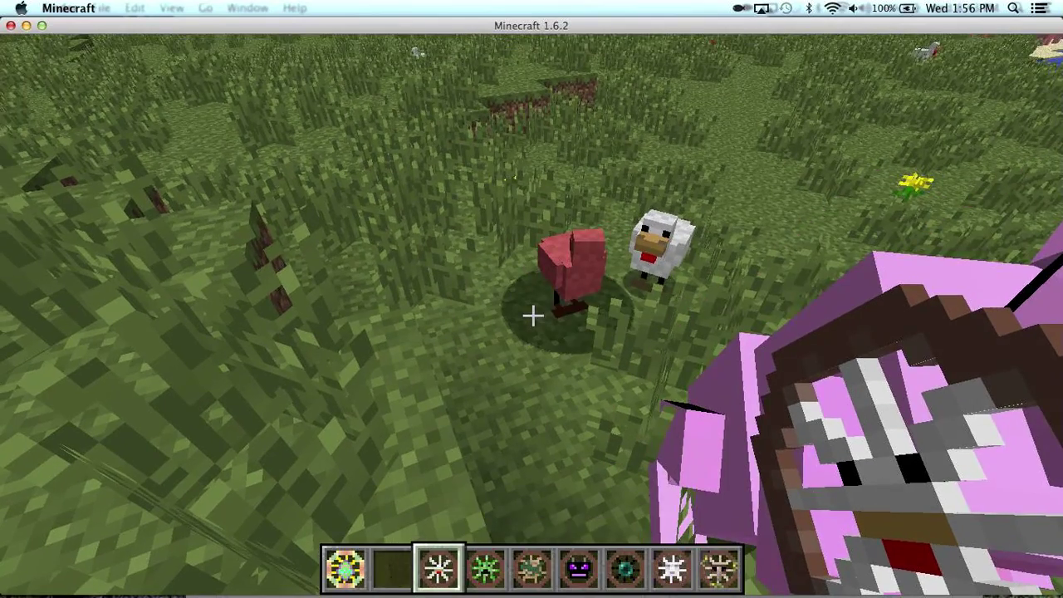
pyautogui.scroll(1, 531, 314)
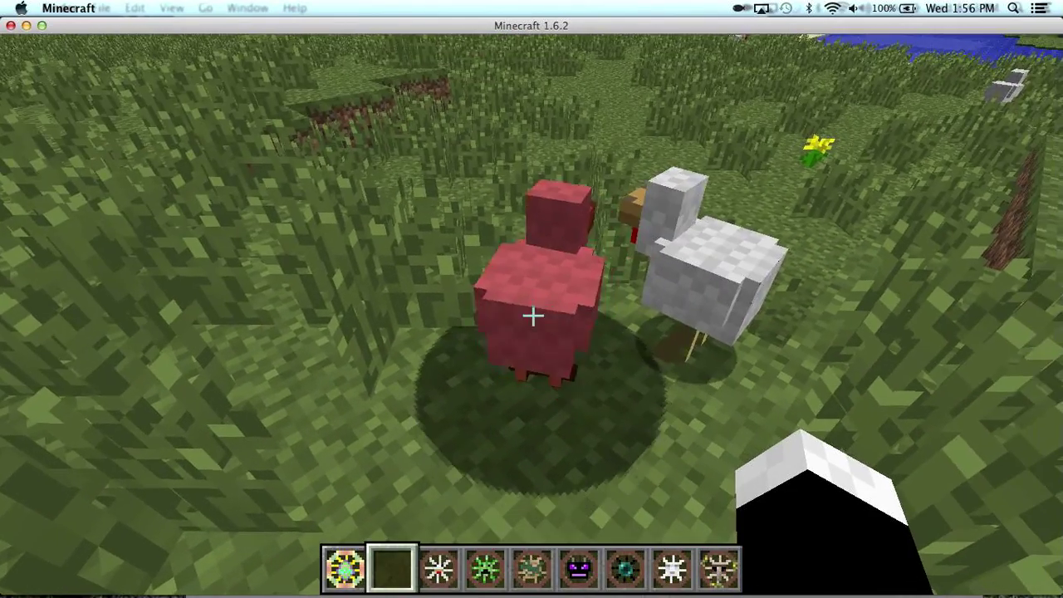
pyautogui.press('w')
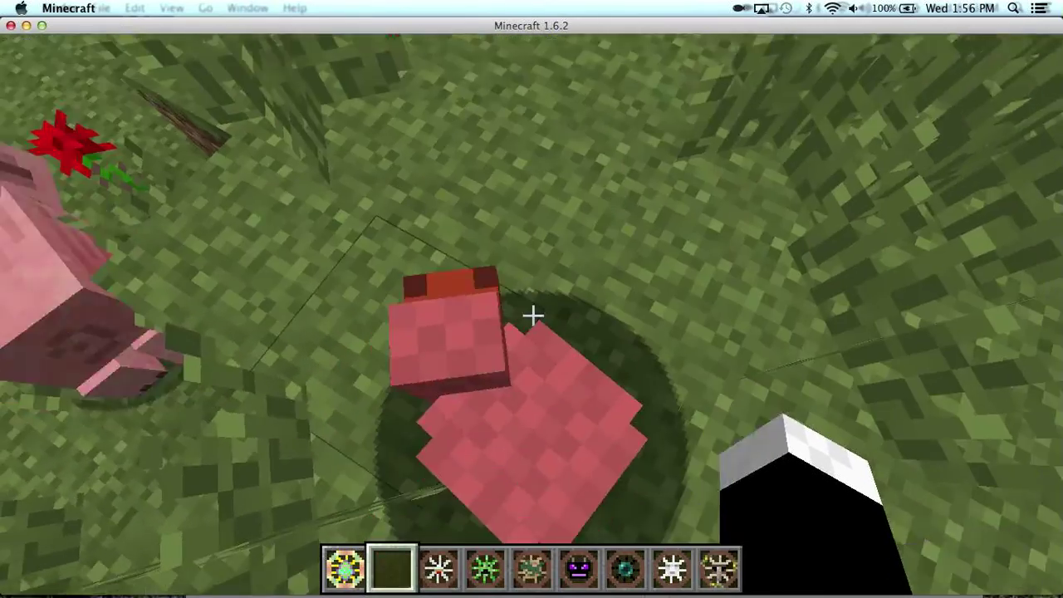
# Summon the black dragon bike beside the blue-green creeper bike and ride it across the grassland with an empty hand.
pyautogui.scroll(-2, 531, 315)
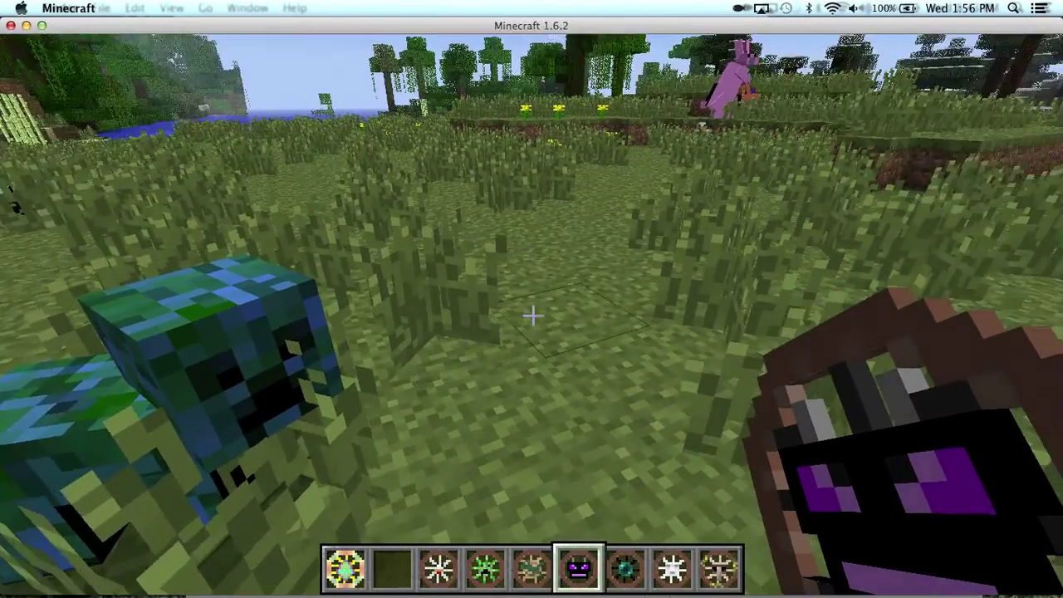
pyautogui.rightClick(533, 316)
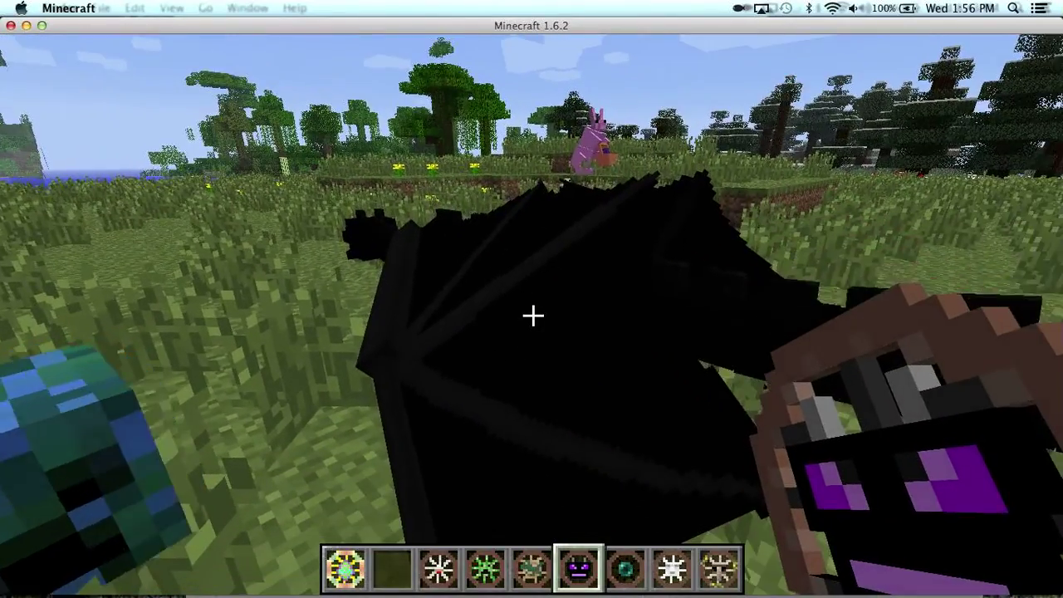
pyautogui.press('2')
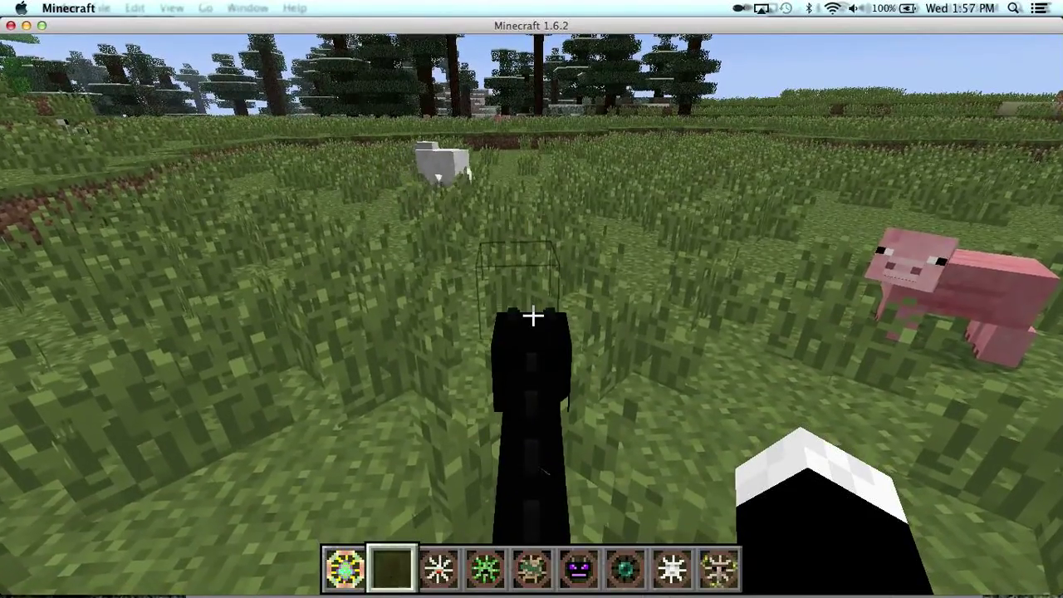
# Summon an Ender Bike near the brown horses and try to summon a Ghast Bike on the grass.
pyautogui.press('7')
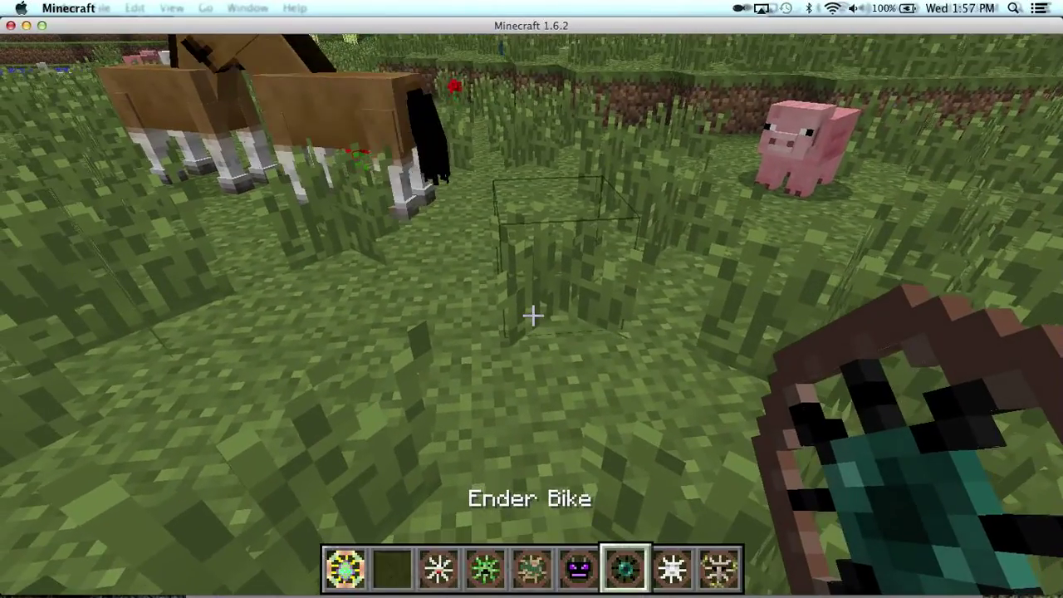
pyautogui.rightClick(531, 314)
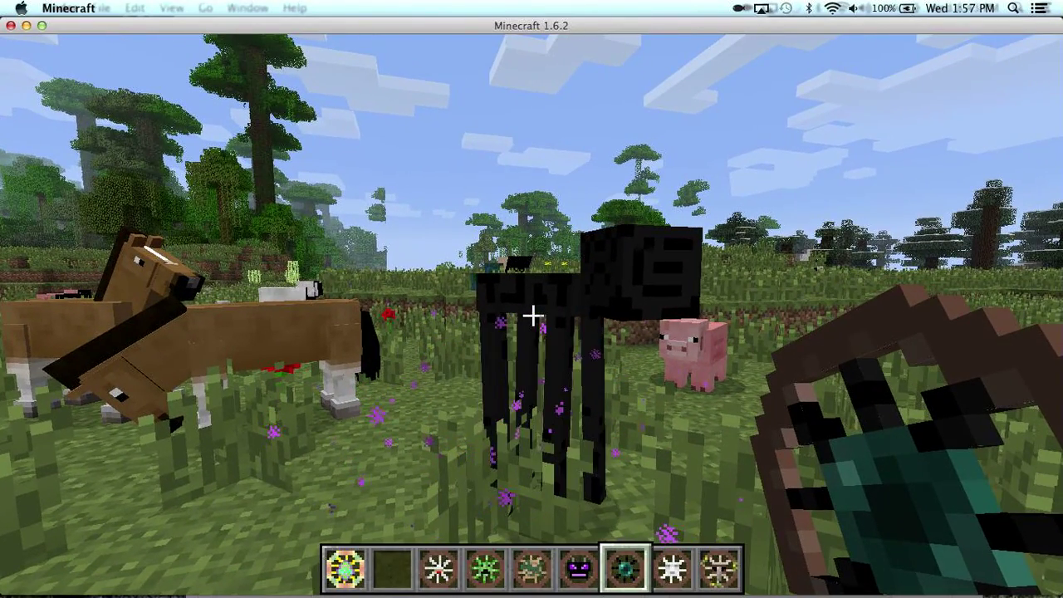
pyautogui.scroll(-1, 531, 314)
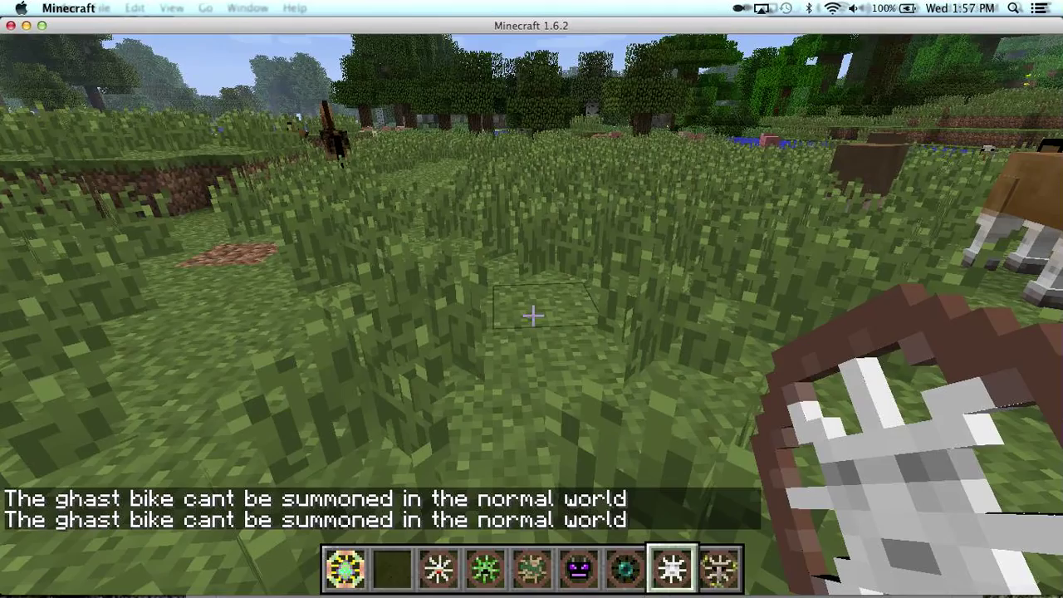
# Summon the iron golem bike on the grass near the horses and ride it with an empty hand.
pyautogui.scroll(-1, 532, 314)
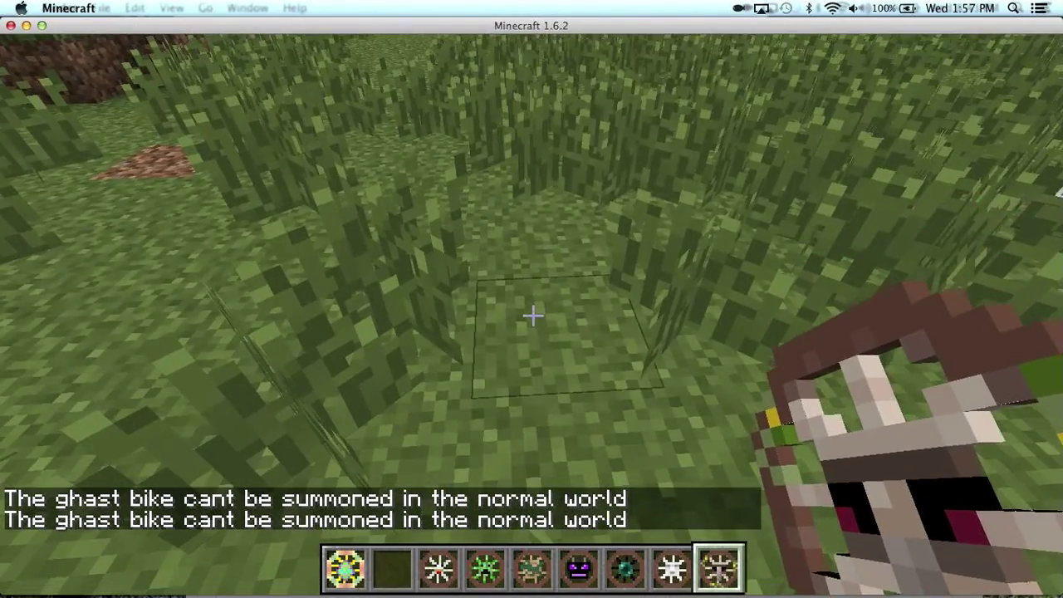
pyautogui.rightClick(533, 315)
pyautogui.scroll(-3, 533, 316)
pyautogui.scroll(1, 533, 316)
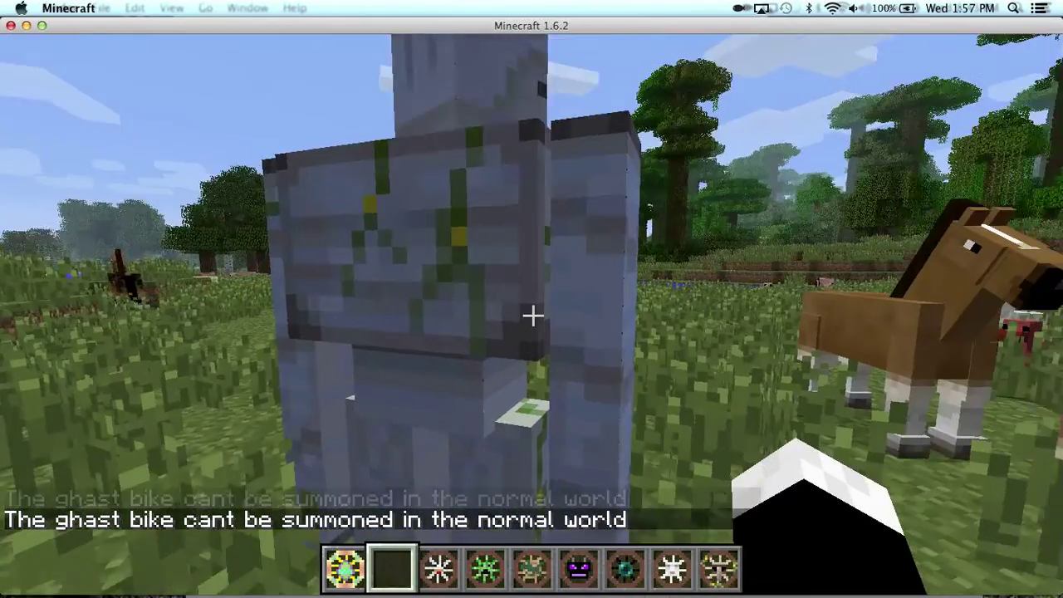
pyautogui.rightClick(534, 315)
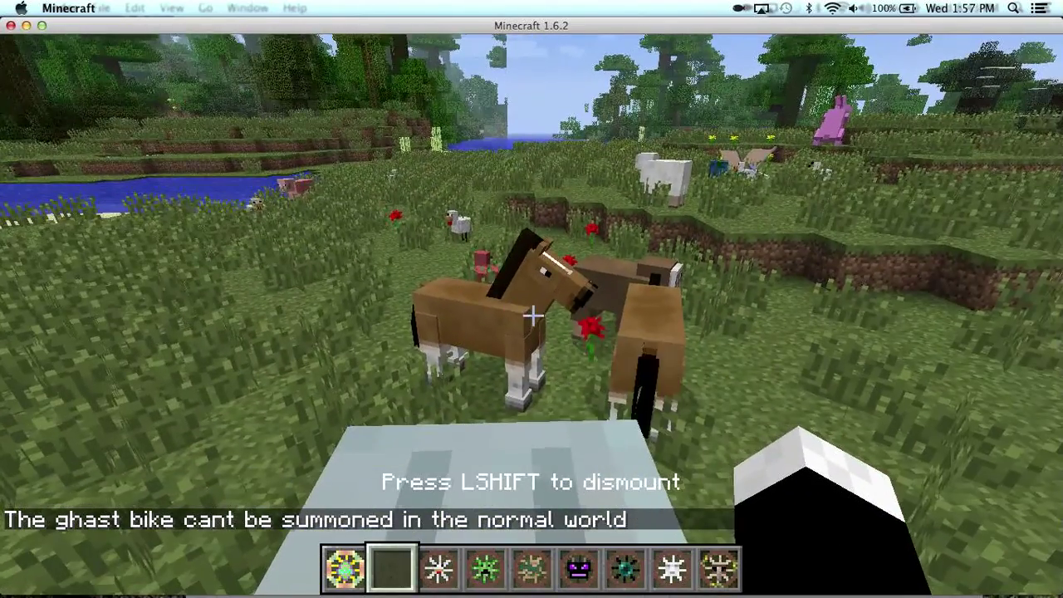
pyautogui.click(531, 314)
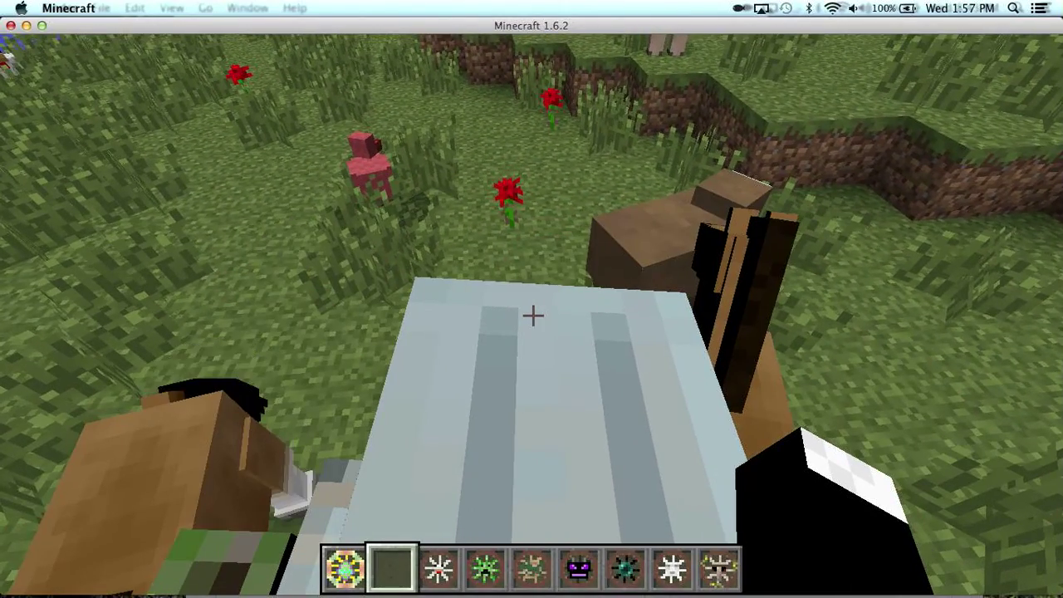
# Replace the Bunny Bike with the Spider Bike in the first hotbar slot and put the first storage slot's bike in the second.
pyautogui.press('e')
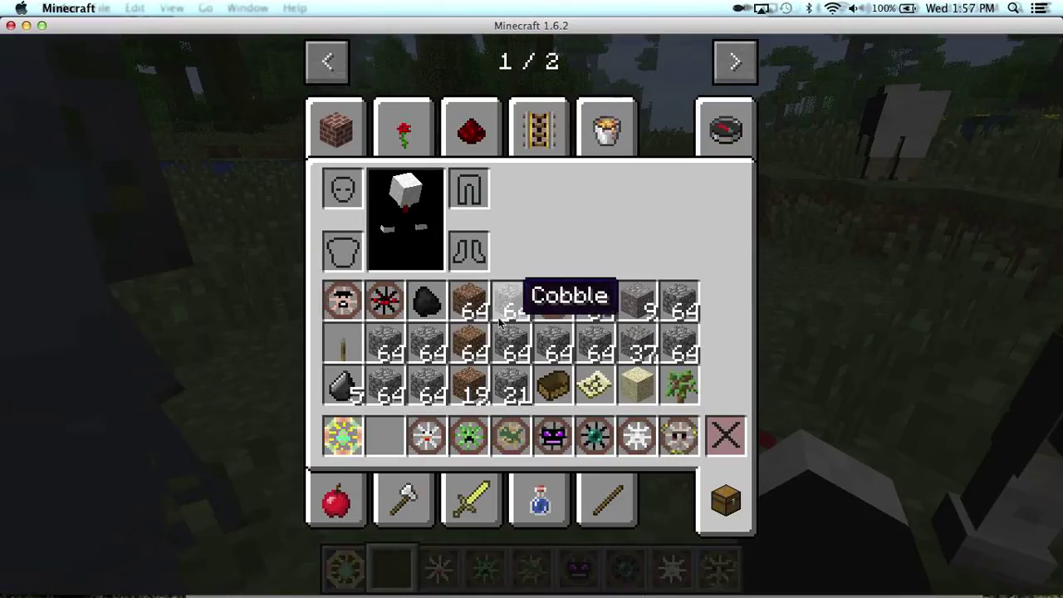
pyautogui.click(388, 306)
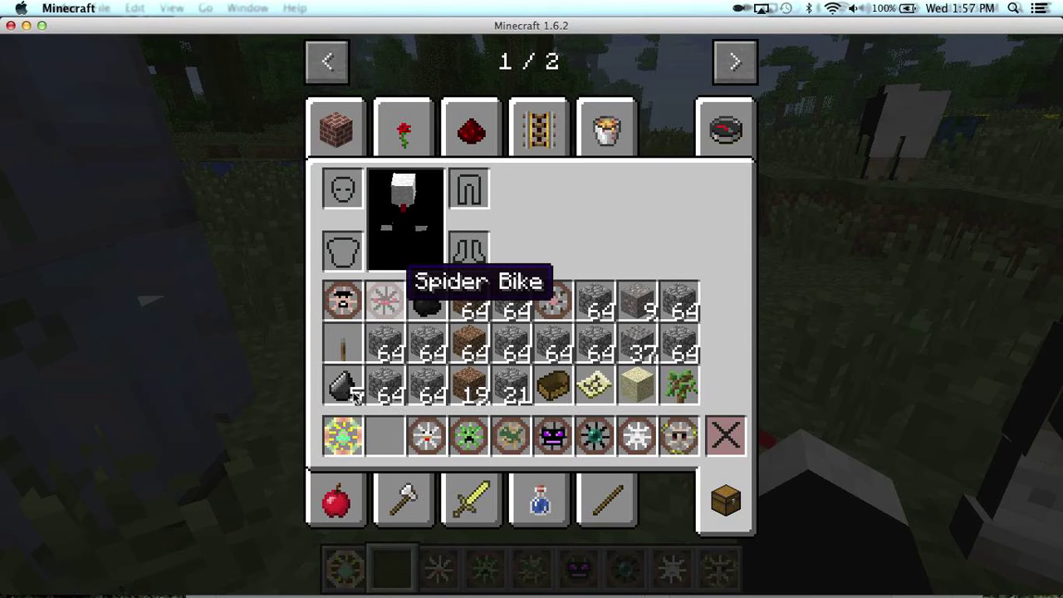
pyautogui.click(353, 428)
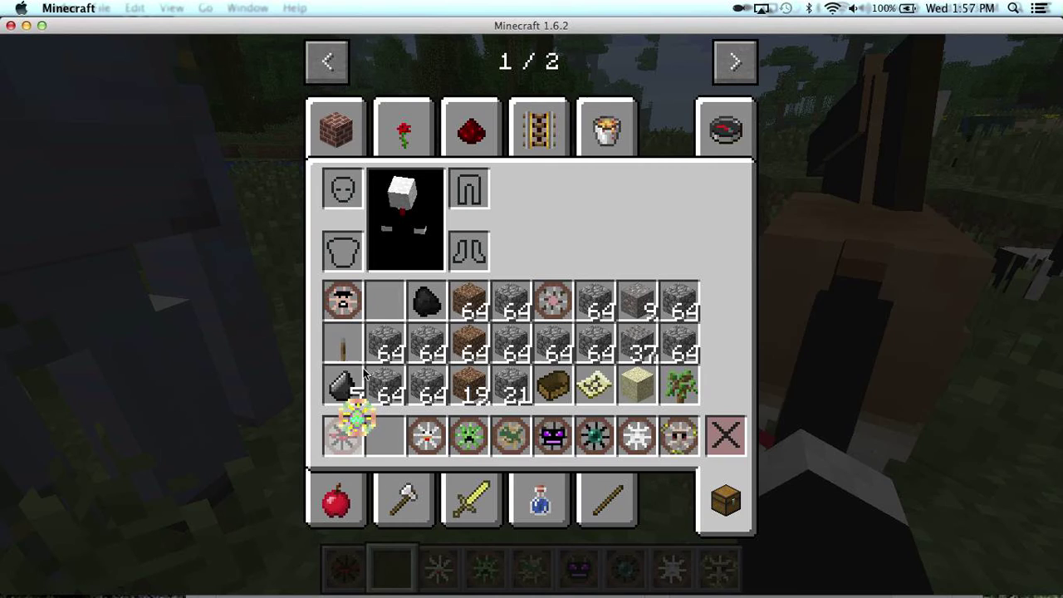
pyautogui.click(378, 389)
pyautogui.click(335, 300)
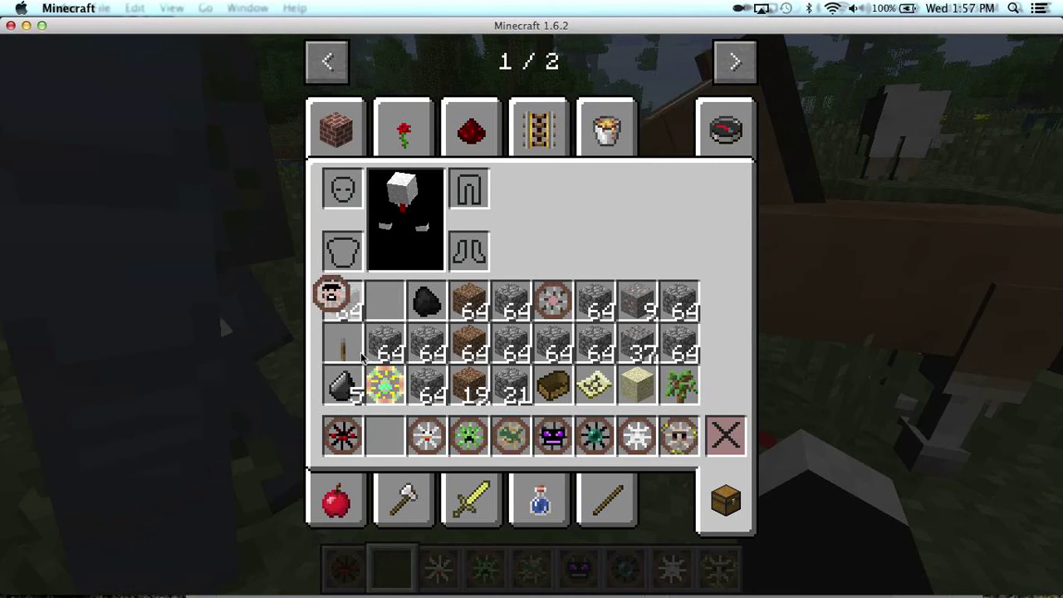
pyautogui.click(385, 428)
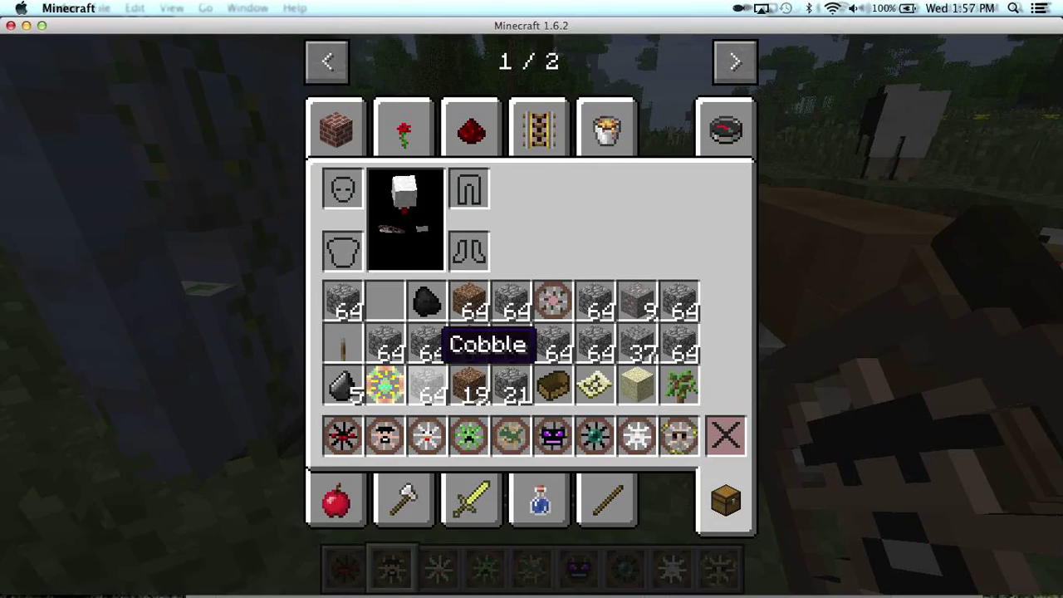
# Summon the Notch Bike on the open grass and walk around it to show it from several sides.
pyautogui.press('e')
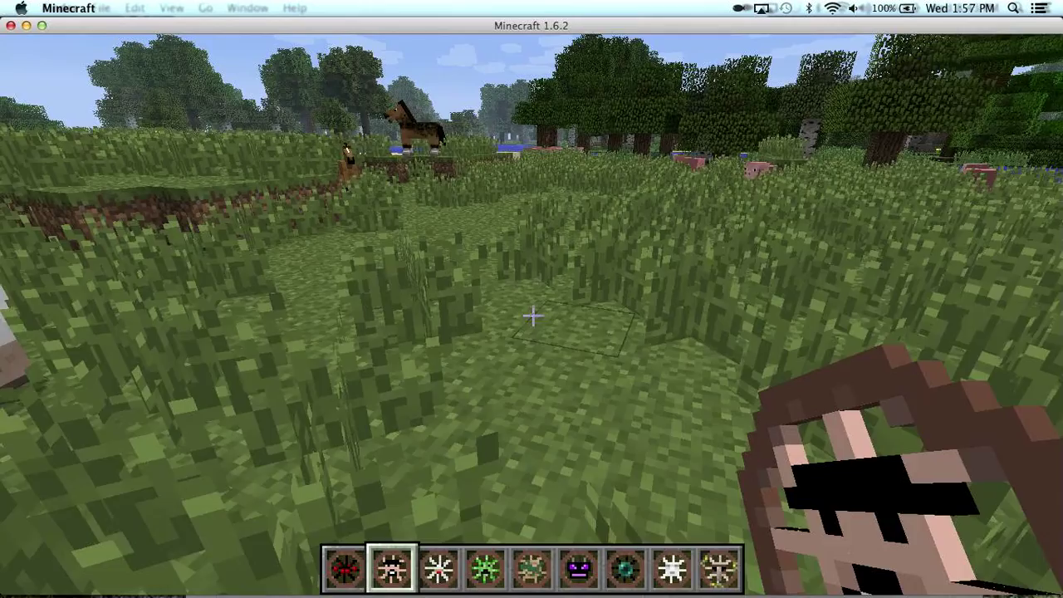
pyautogui.rightClick(533, 315)
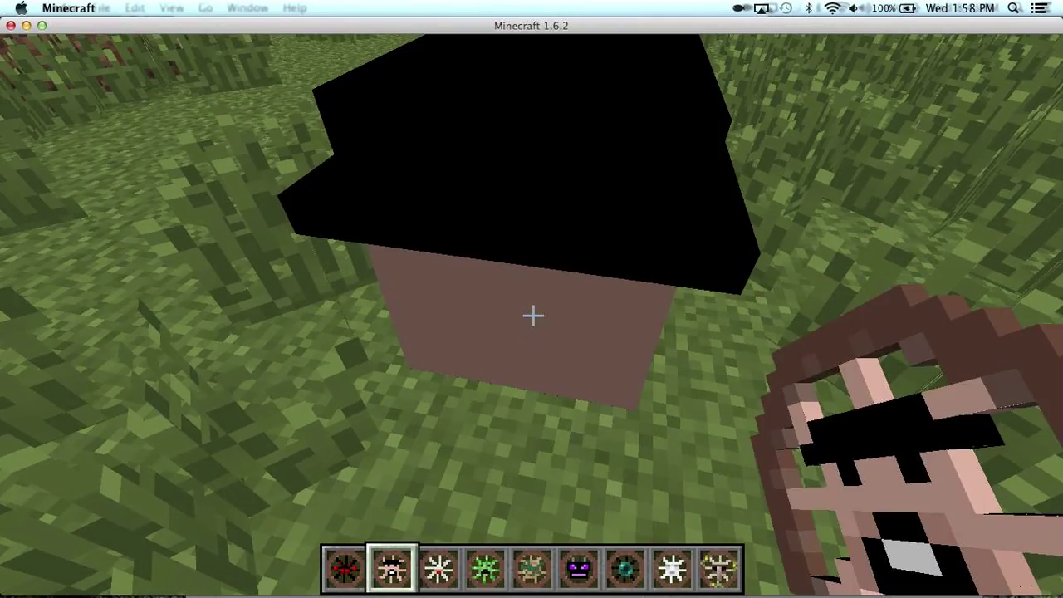
pyautogui.press('s')
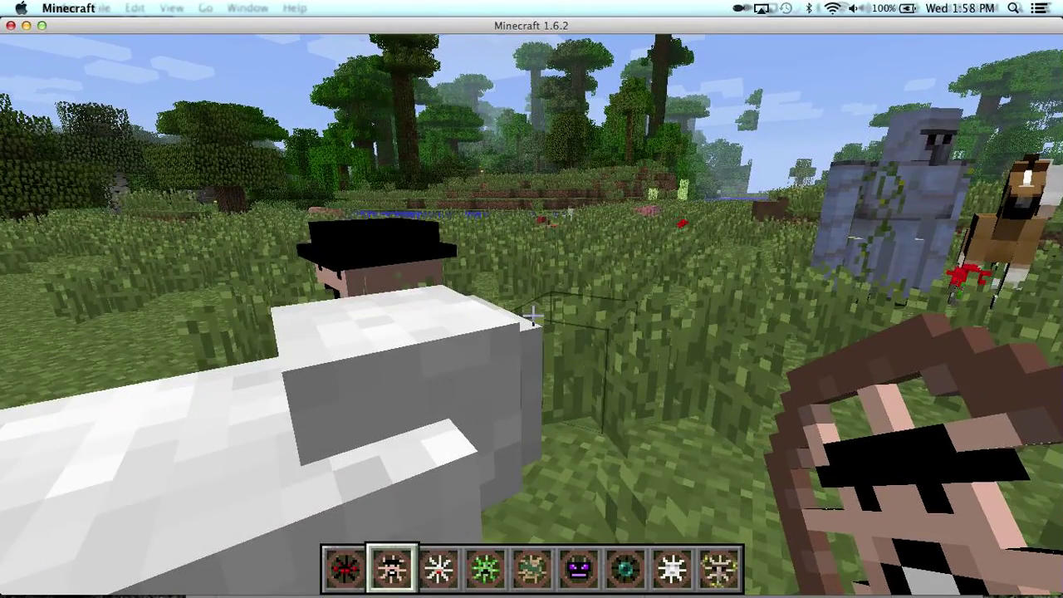
pyautogui.press('w')
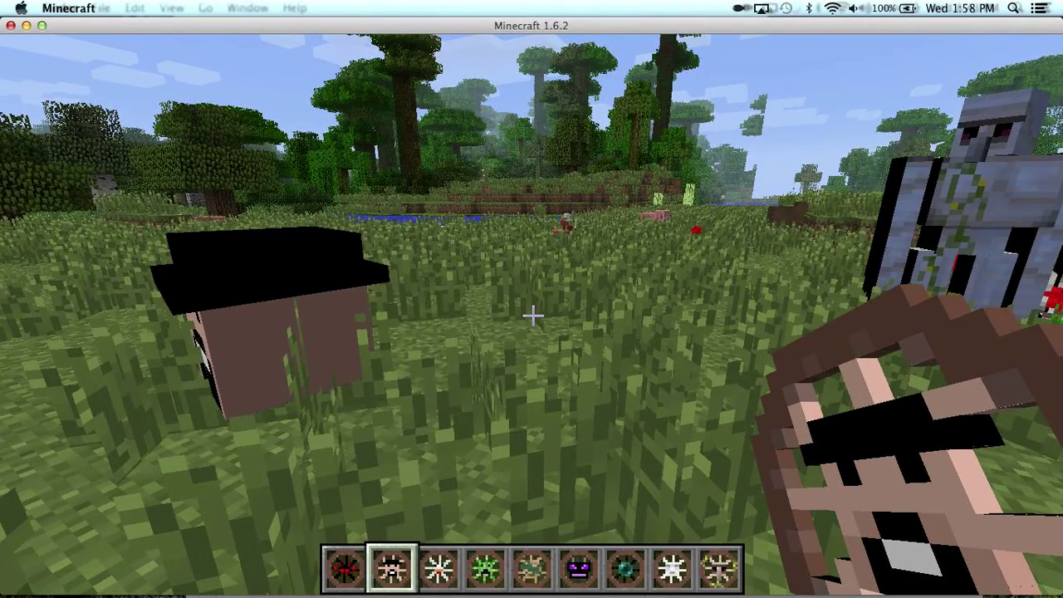
pyautogui.press('s')
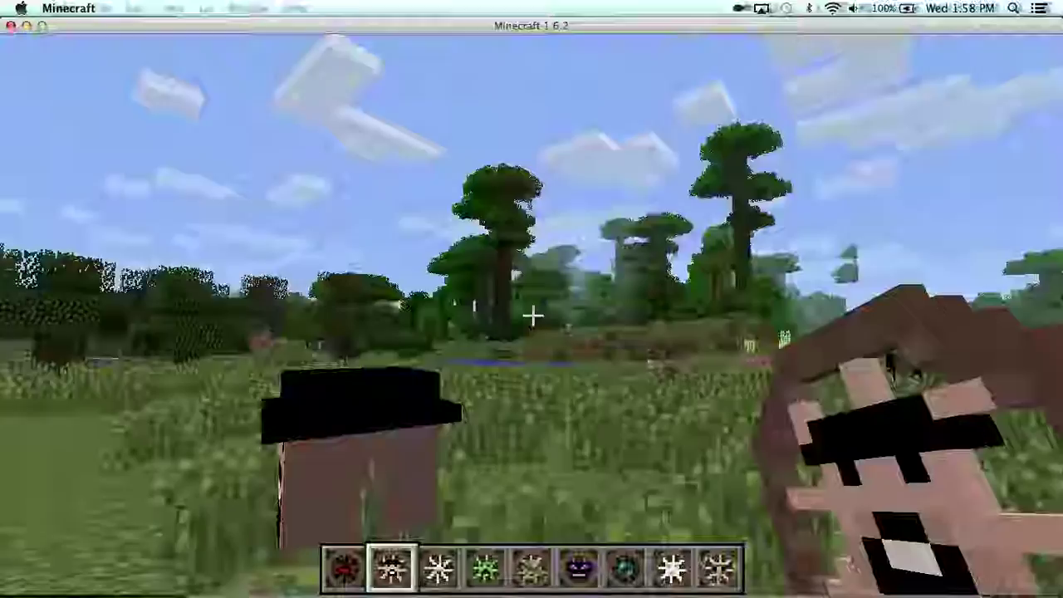
# Summon the Spider Bike on the grass beside the Notch Bike.
pyautogui.press('1')
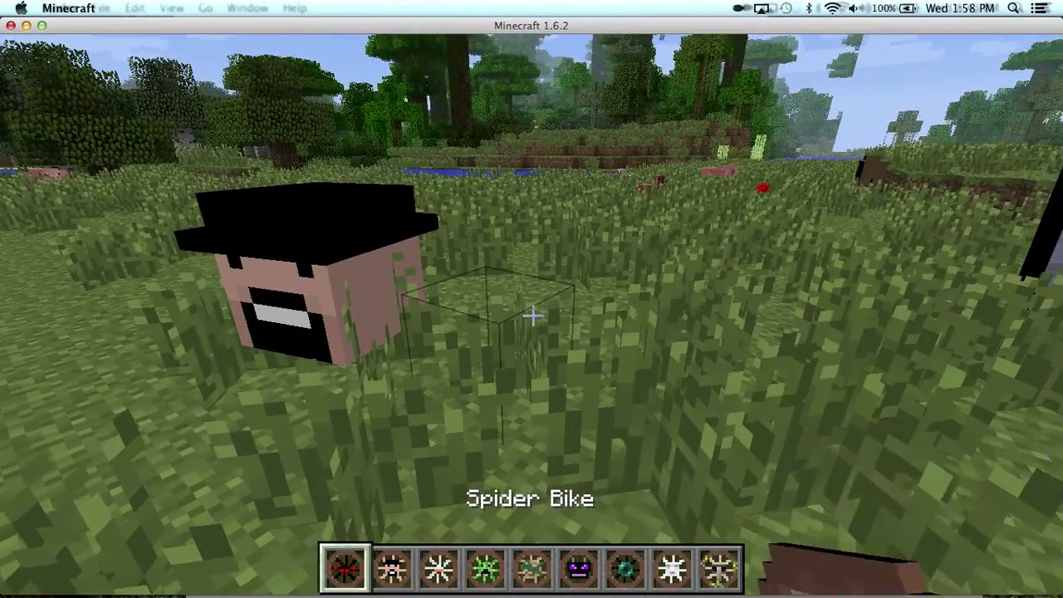
pyautogui.press('w')
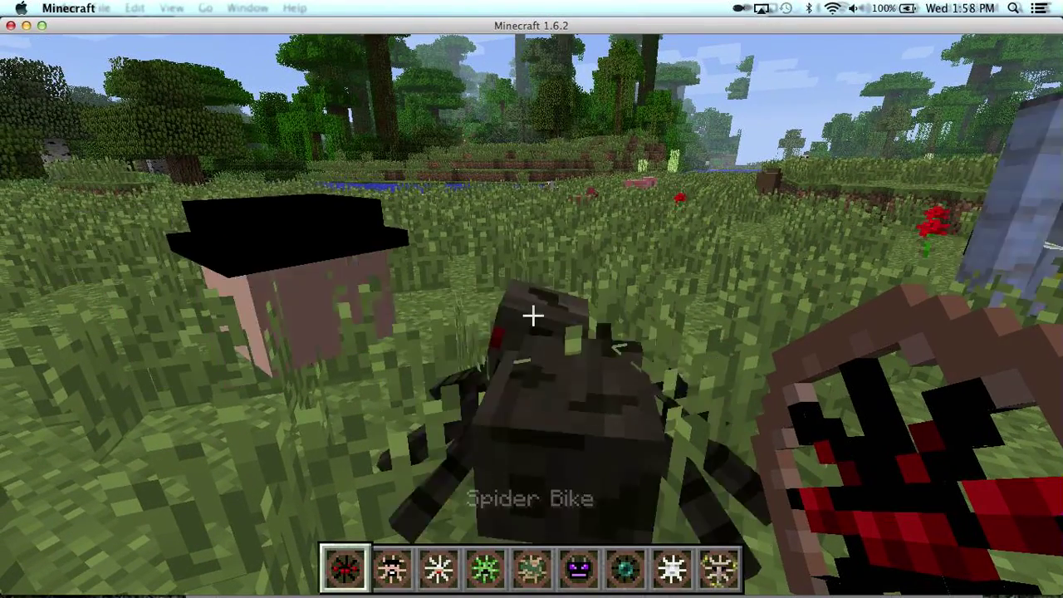
pyautogui.rightClick(532, 315)
# Move the bike out of the third hotbar slot into storage and make that slot the active one.
pyautogui.press('e')
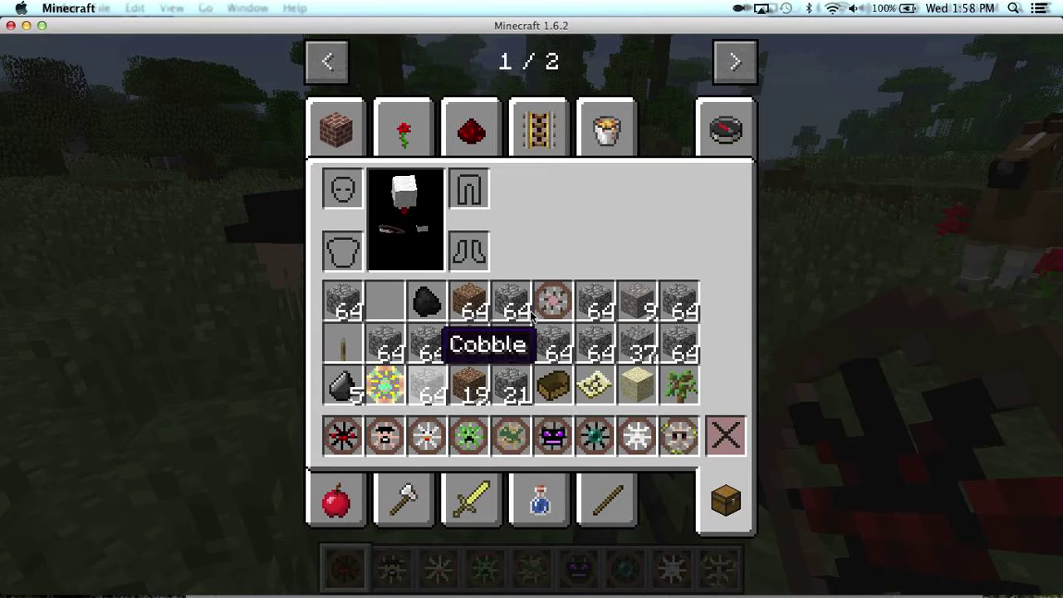
pyautogui.click(436, 438)
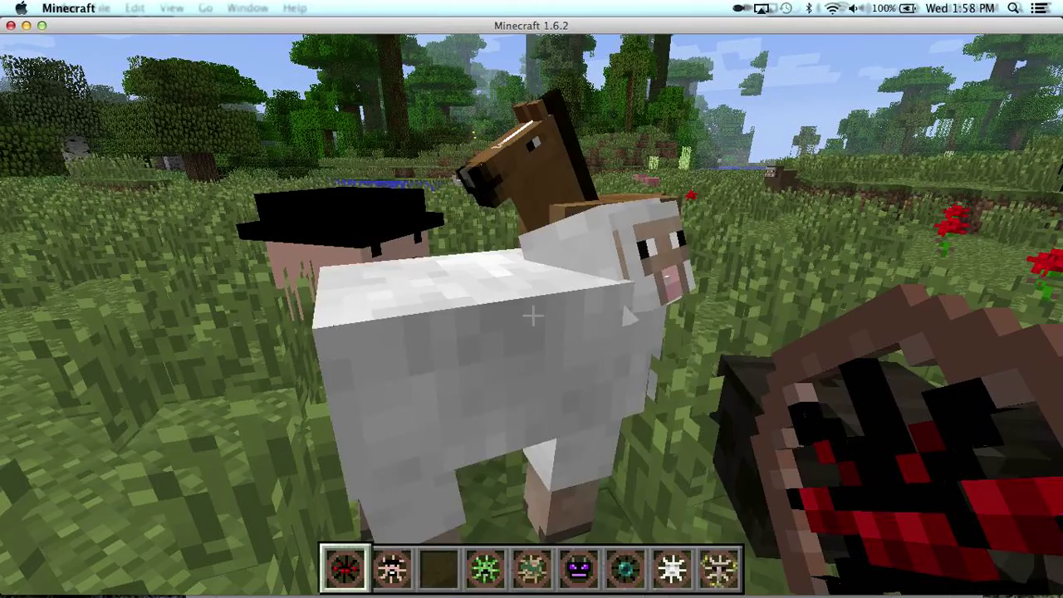
pyautogui.scroll(-1, 532, 316)
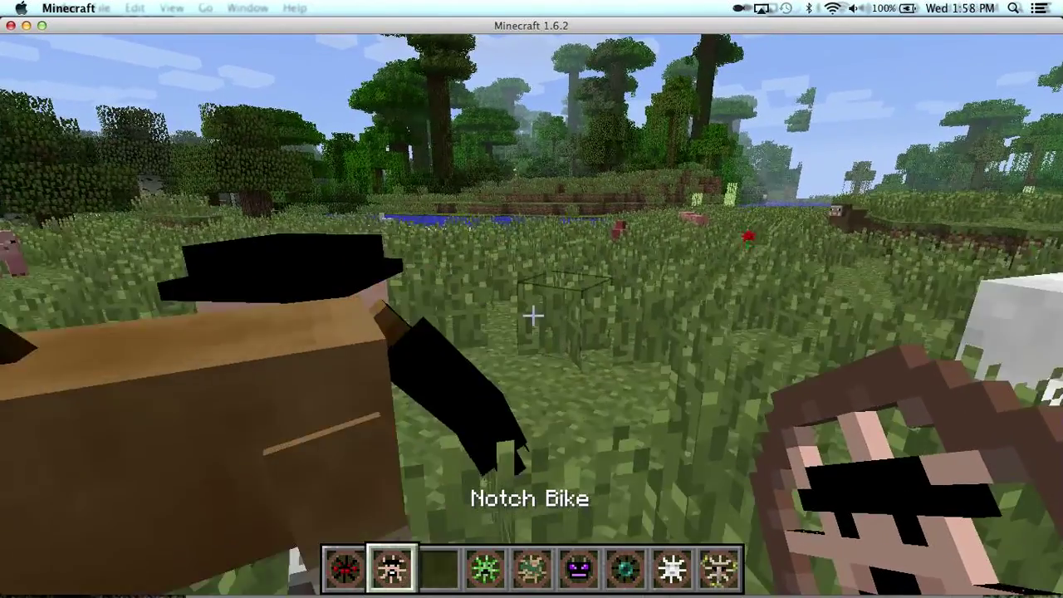
pyautogui.scroll(-1, 532, 315)
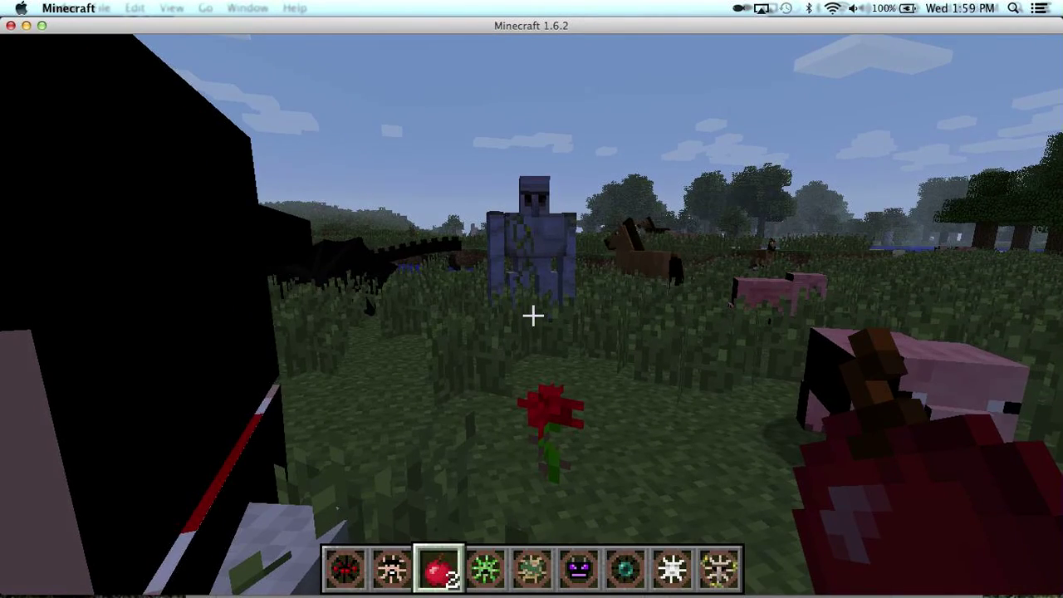
pyautogui.press('e')
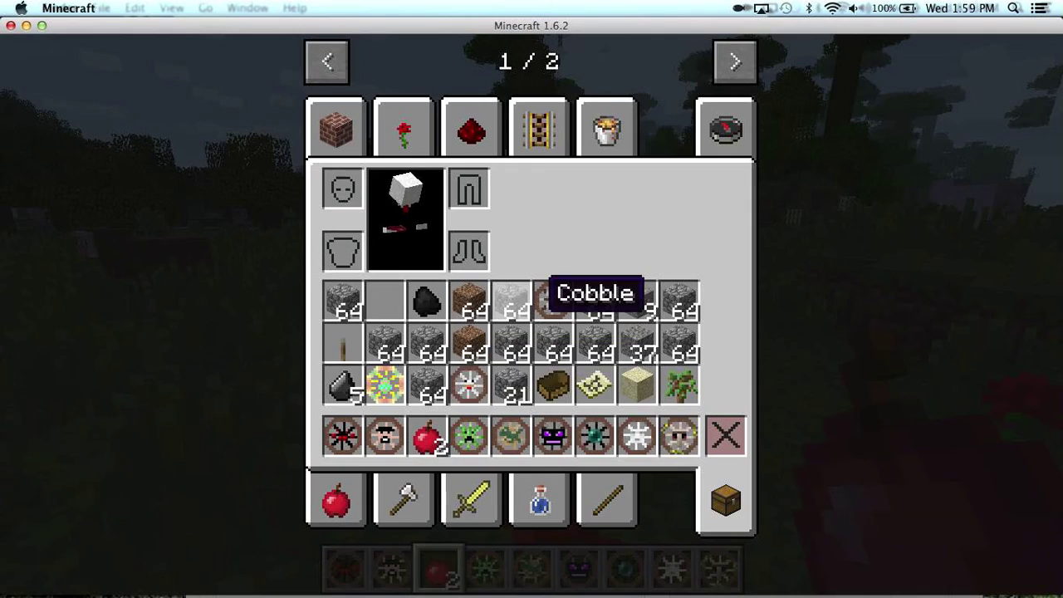
pyautogui.press('e')
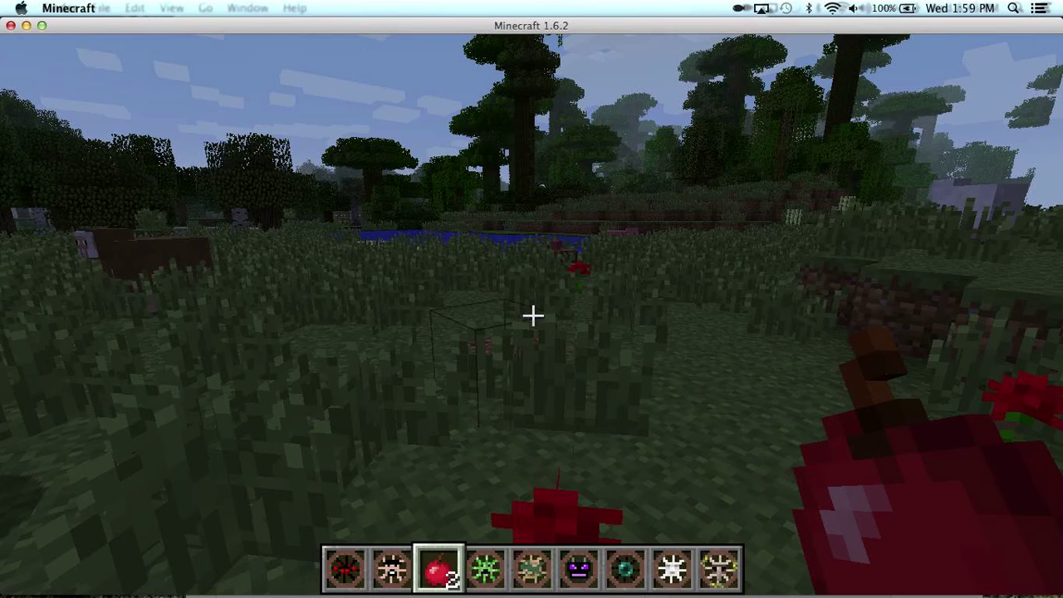
pyautogui.press('e')
pyautogui.press('e')
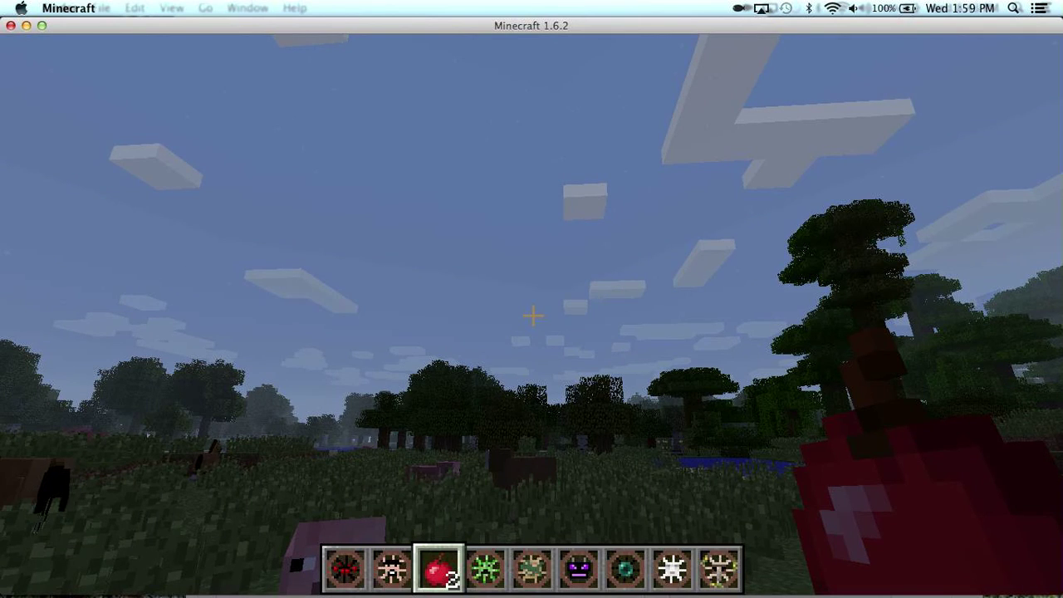
# Save and quit the world to the title screen, then close the game window.
pyautogui.press('Escape')
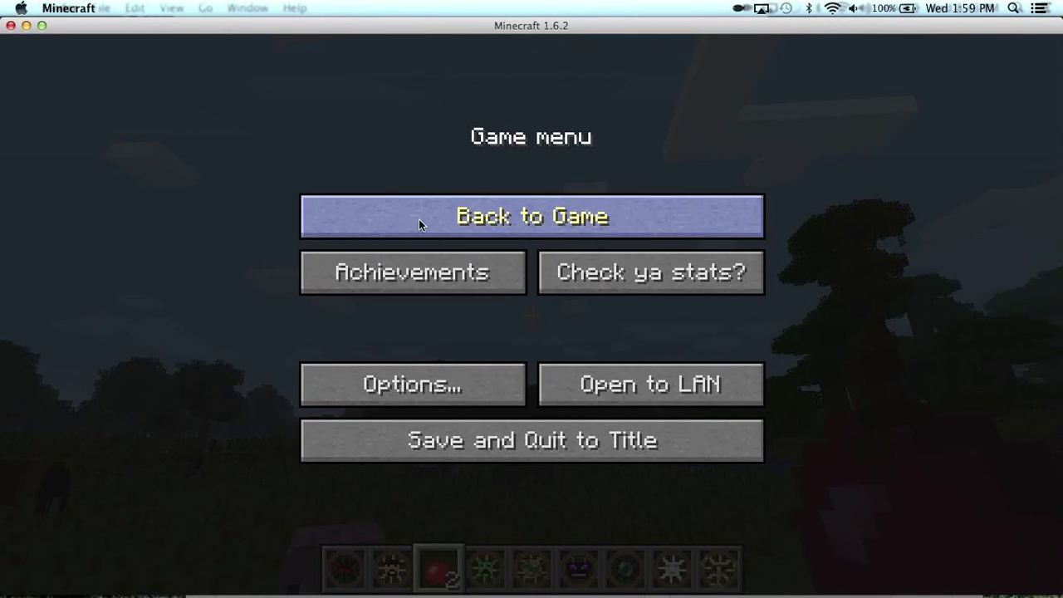
pyautogui.click(434, 442)
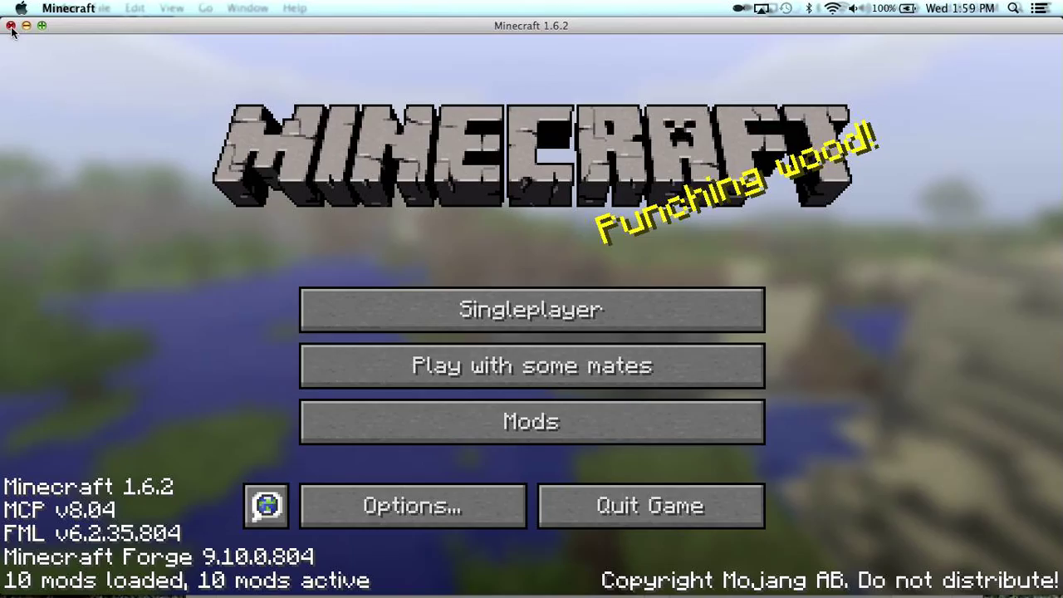
pyautogui.click(11, 26)
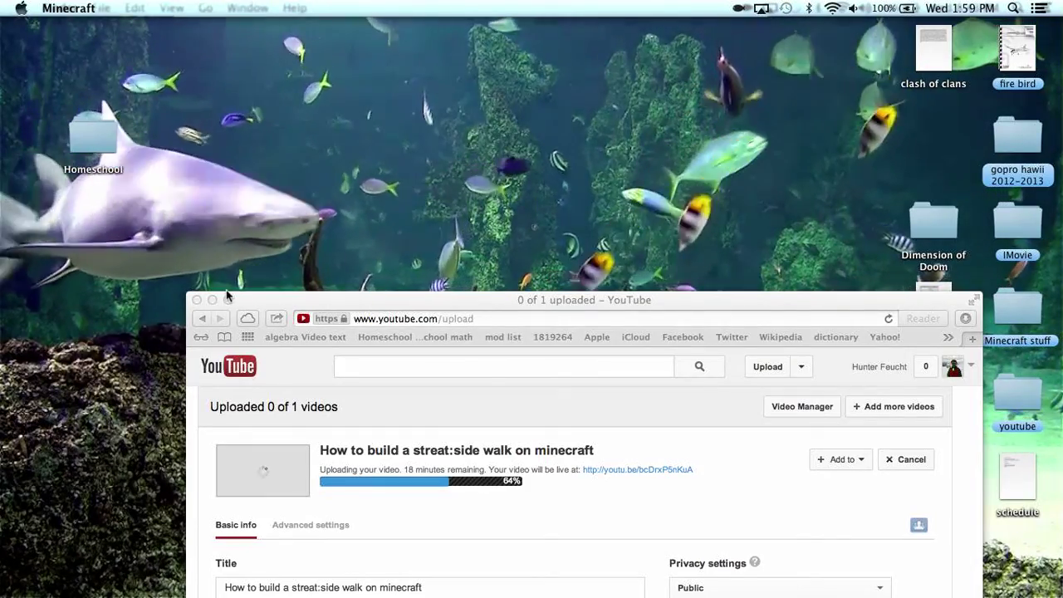
# Switch to Safari, search for "mincraft forge" in a new tab, and move the browser window higher on the desktop.
pyautogui.click(213, 299)
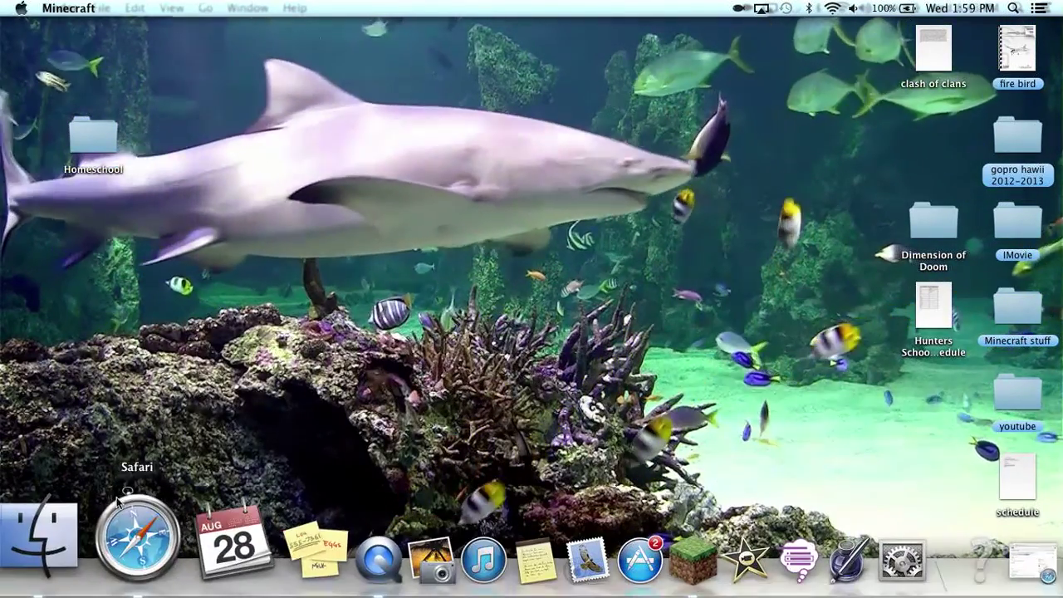
pyautogui.click(134, 536)
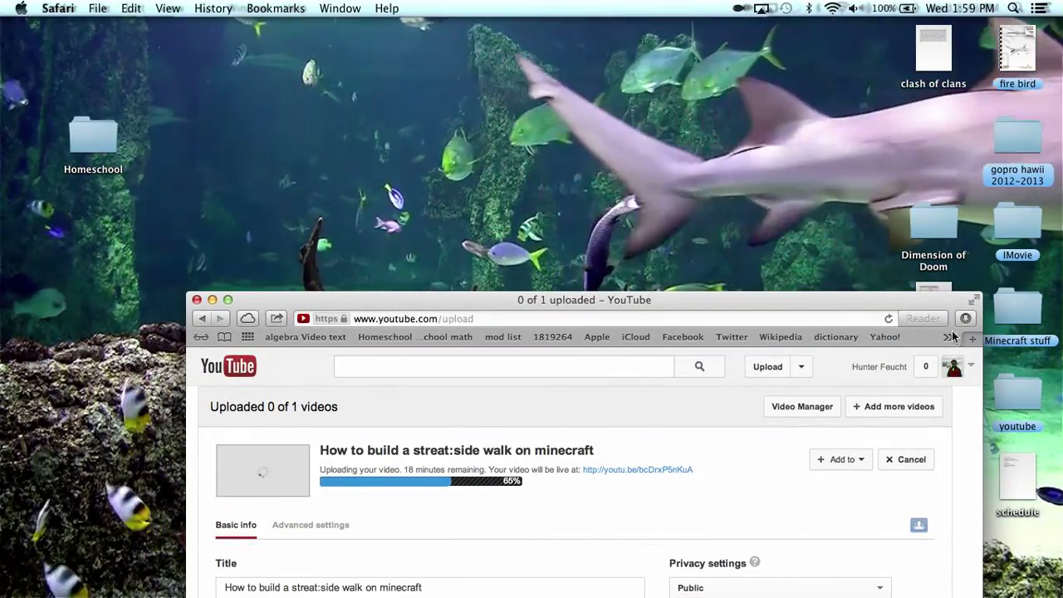
pyautogui.press('super+t')
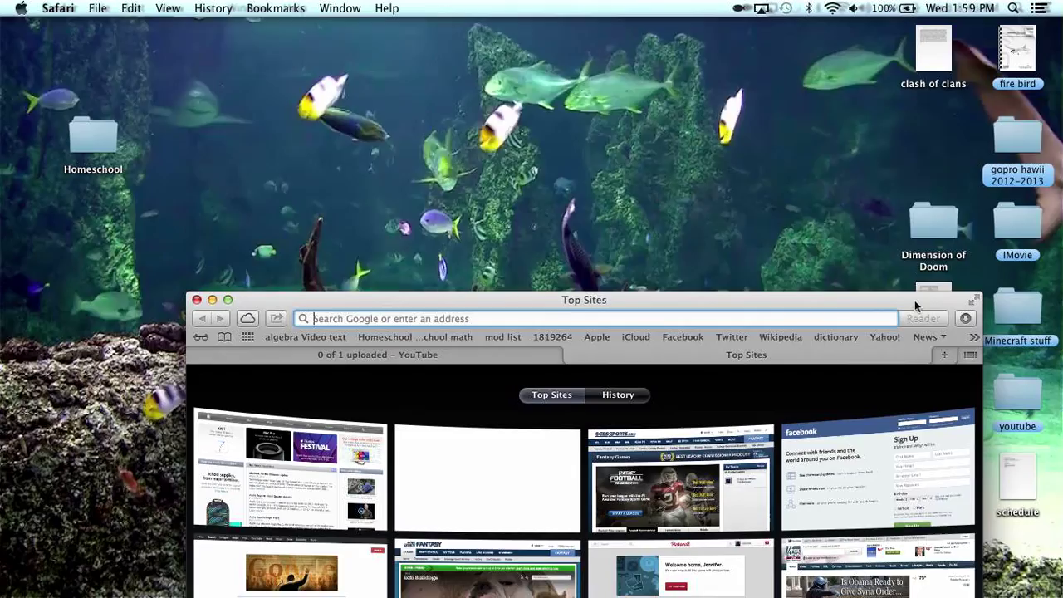
pyautogui.moveTo(914, 300); pyautogui.dragTo(973, 77)
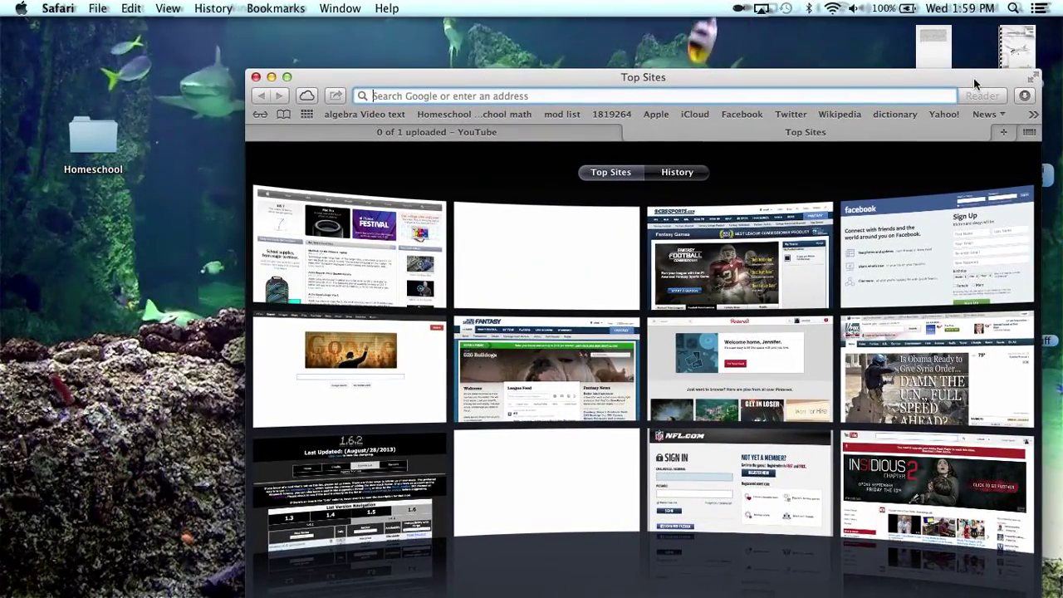
pyautogui.write('mincraft')
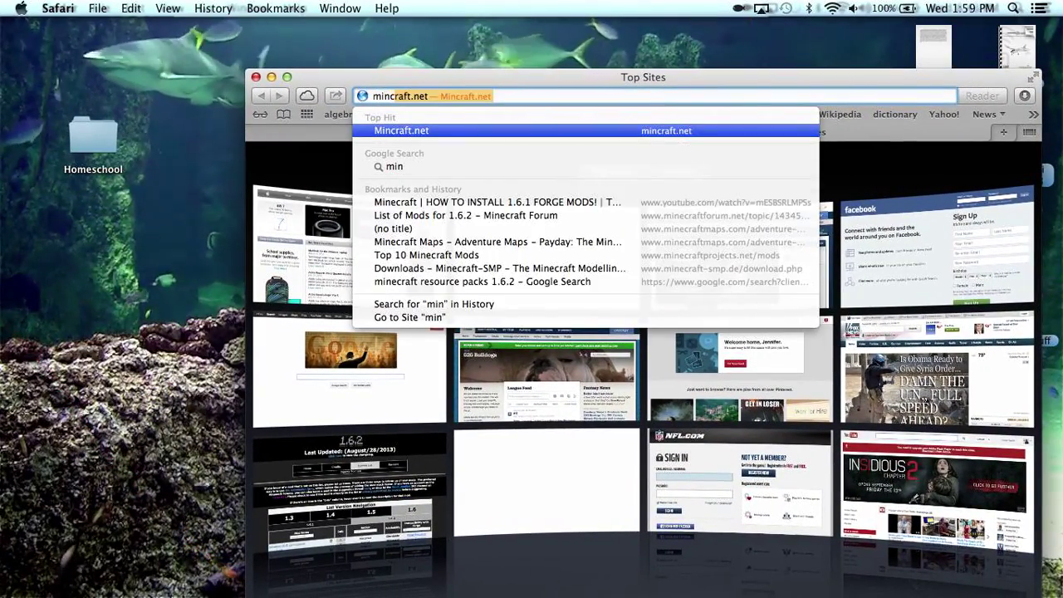
pyautogui.write(' forge')
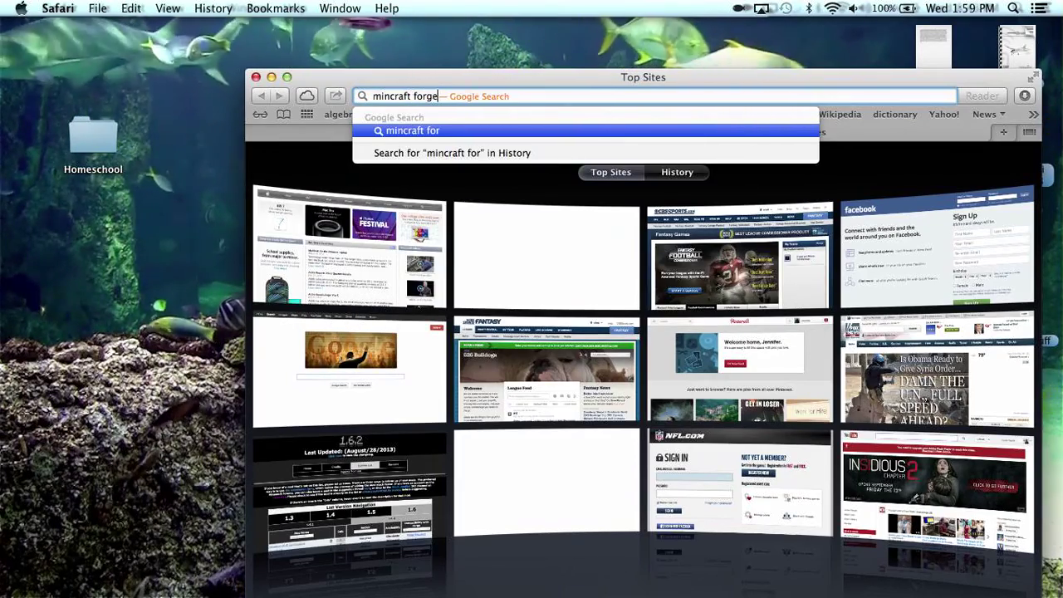
pyautogui.press('Return')
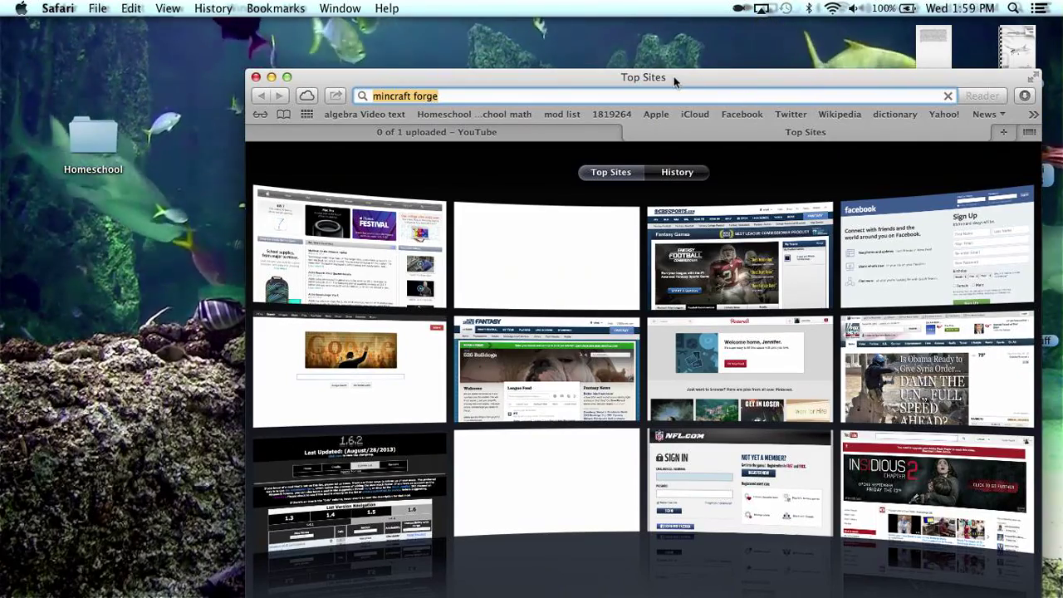
pyautogui.moveTo(676, 80); pyautogui.dragTo(645, 25)
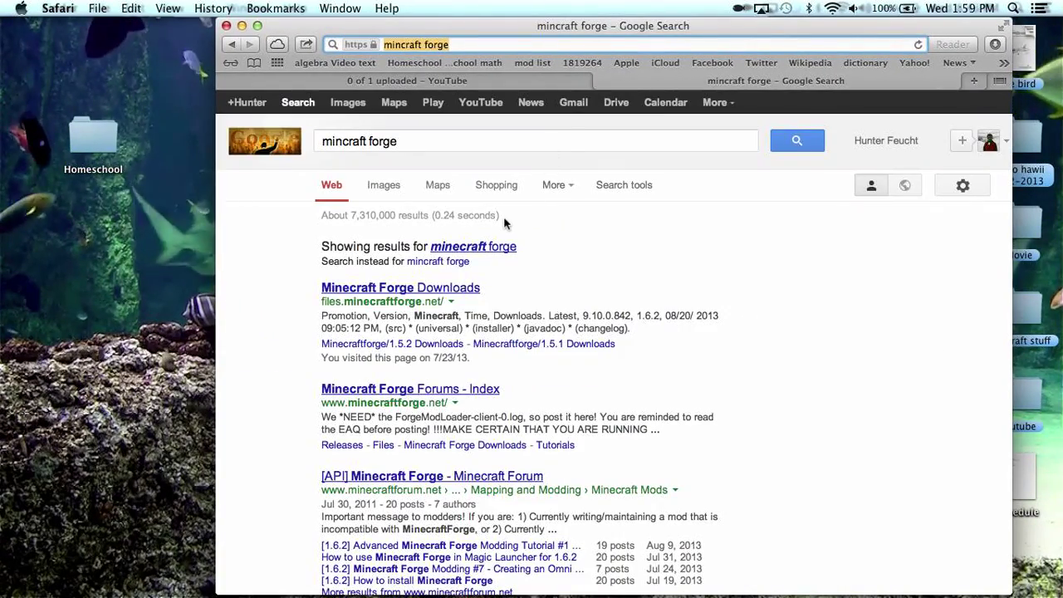
# Open the Minecraft Forge Downloads page and download the latest 1.6.2 installer, version 9.10.0.844, skipping the AdF.ly ad.
pyautogui.click(466, 289)
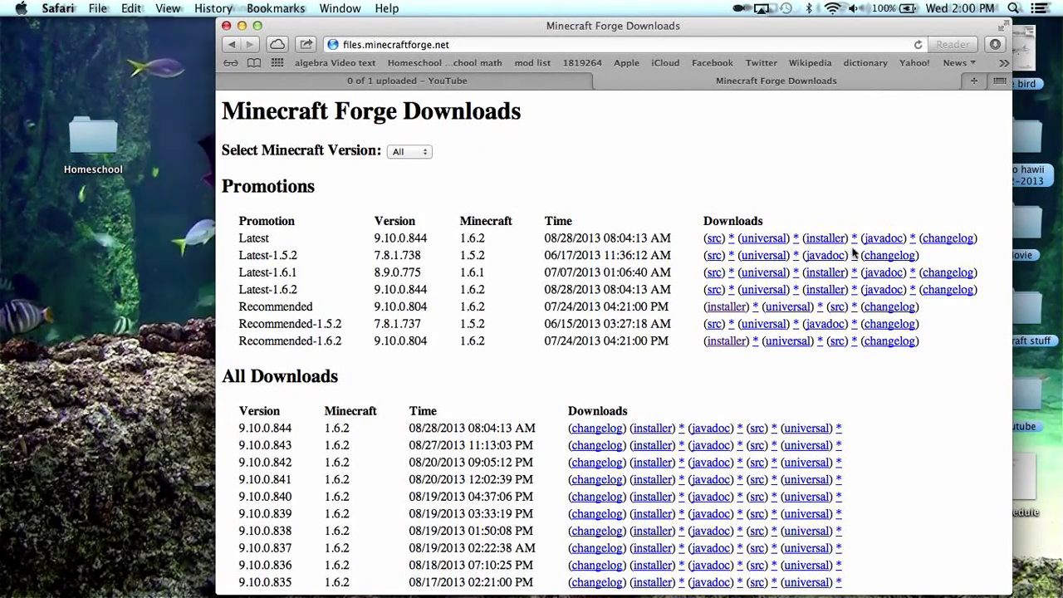
pyautogui.click(827, 239)
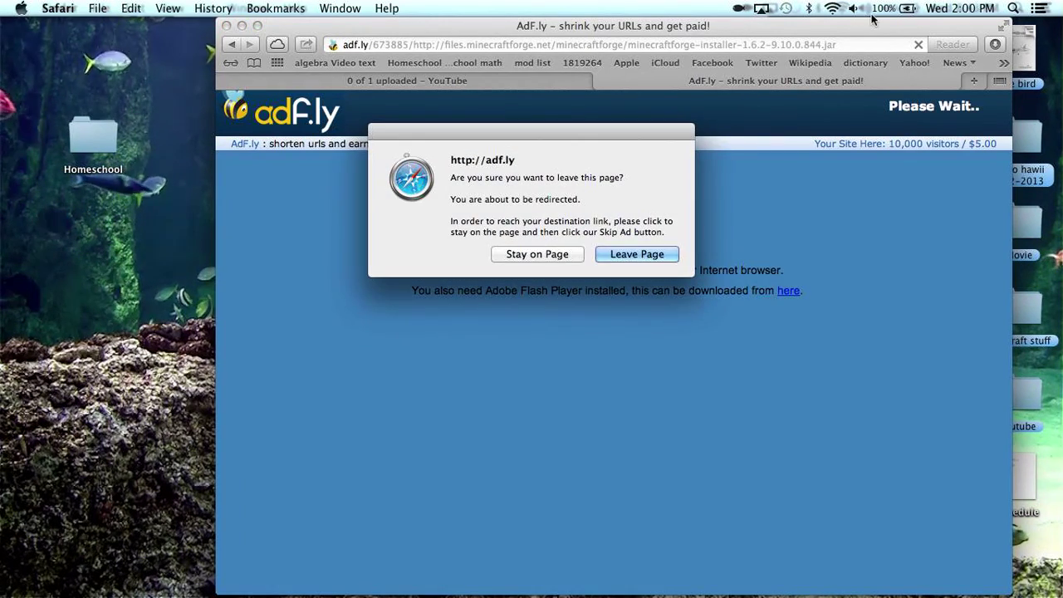
pyautogui.click(648, 255)
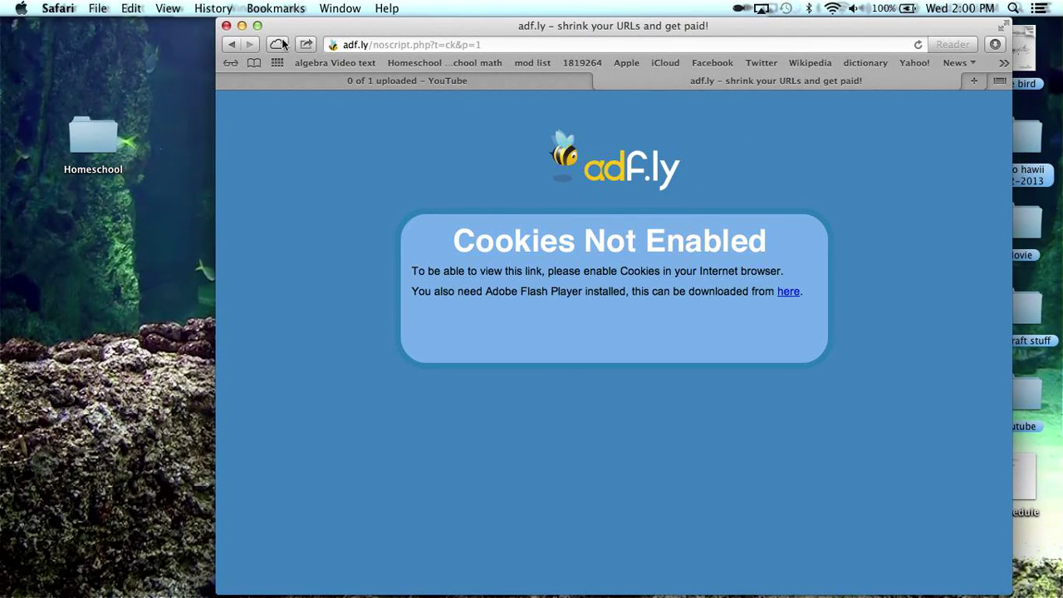
pyautogui.click(231, 45)
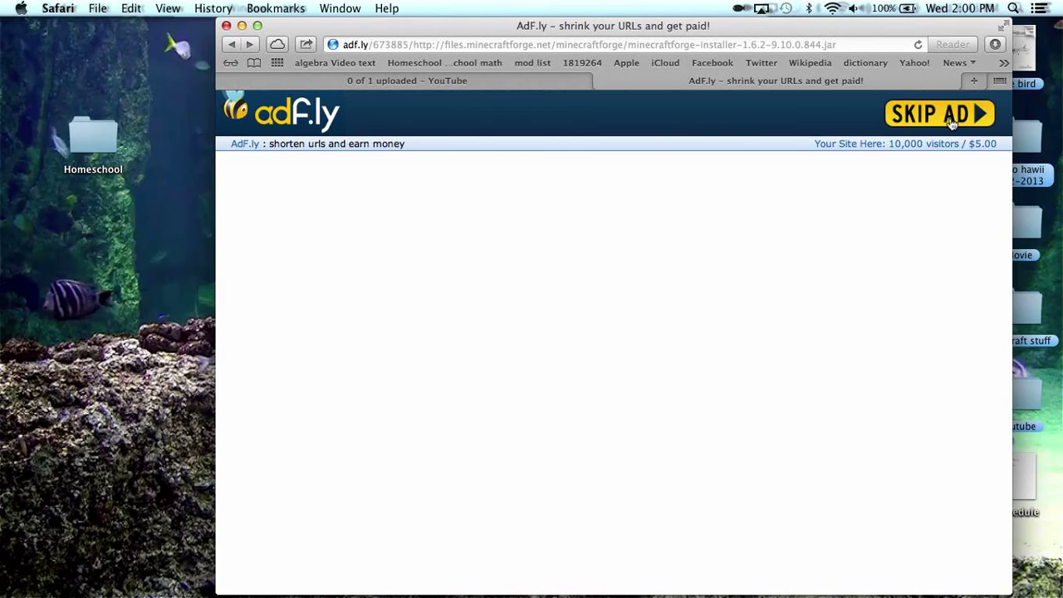
pyautogui.click(953, 123)
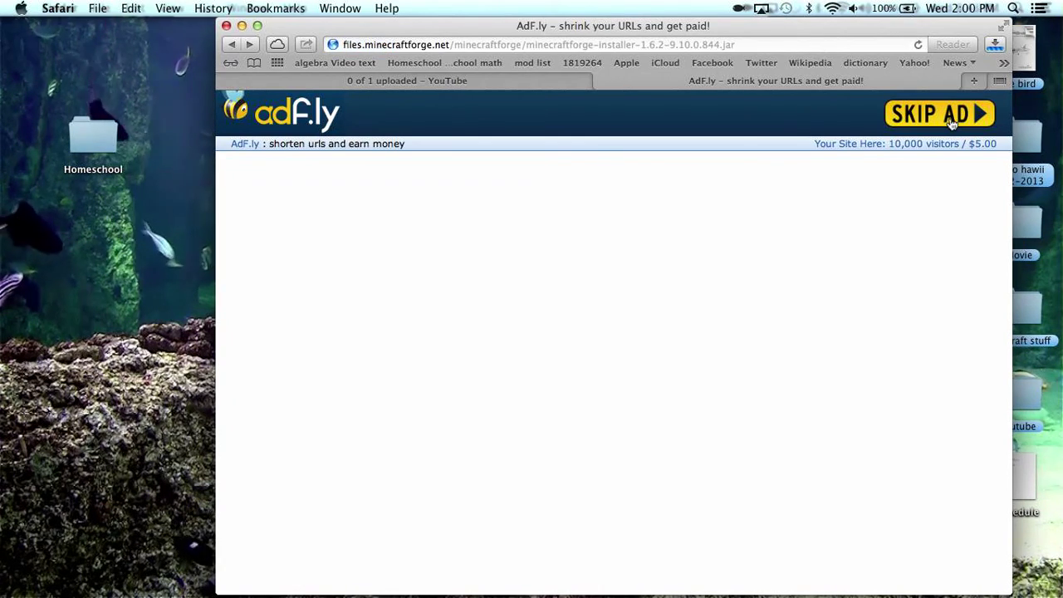
# Show the browser's downloads list and place minecraftforge-installer-1.6.2-9.10.0.844.jar on the desktop.
pyautogui.click(996, 47)
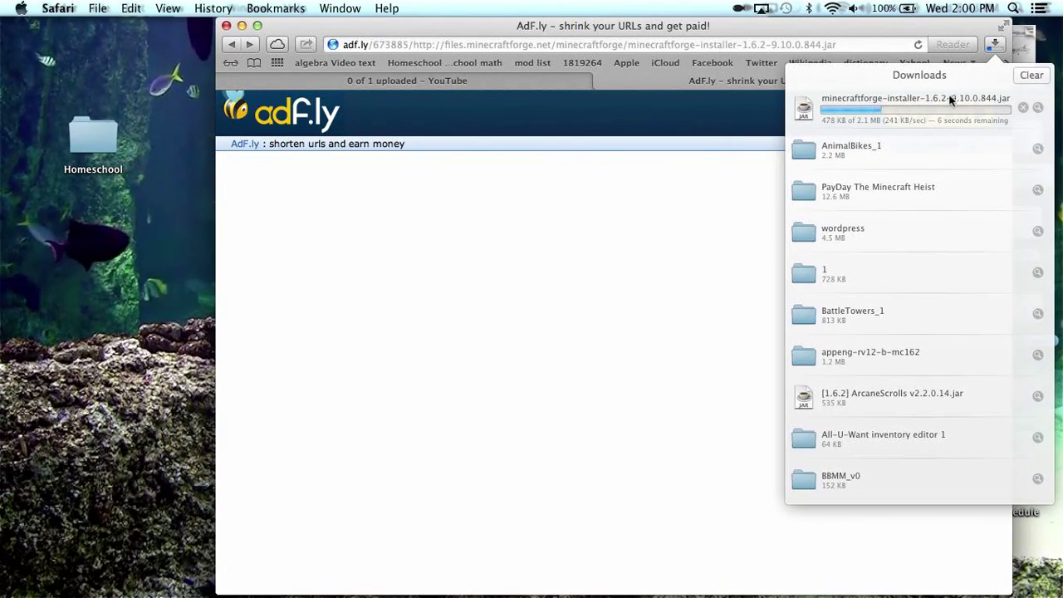
pyautogui.moveTo(928, 31); pyautogui.dragTo(812, 91)
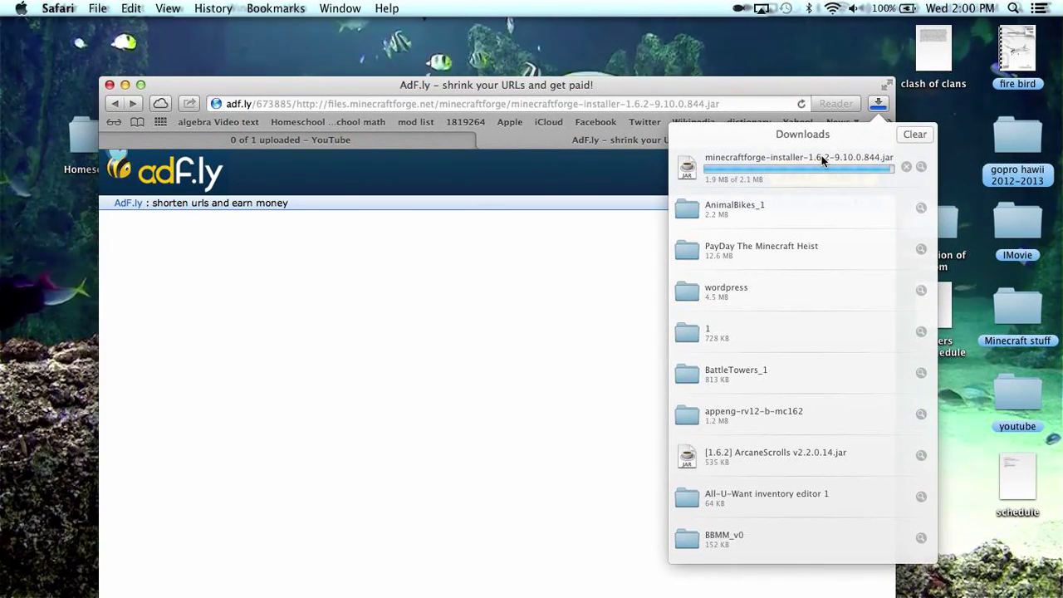
pyautogui.moveTo(821, 156); pyautogui.dragTo(798, 49)
# Launch the Forge installer jar from the desktop, approve opening it, and move the browser window out of the way.
pyautogui.click(763, 57)
pyautogui.doubleClick(763, 56)
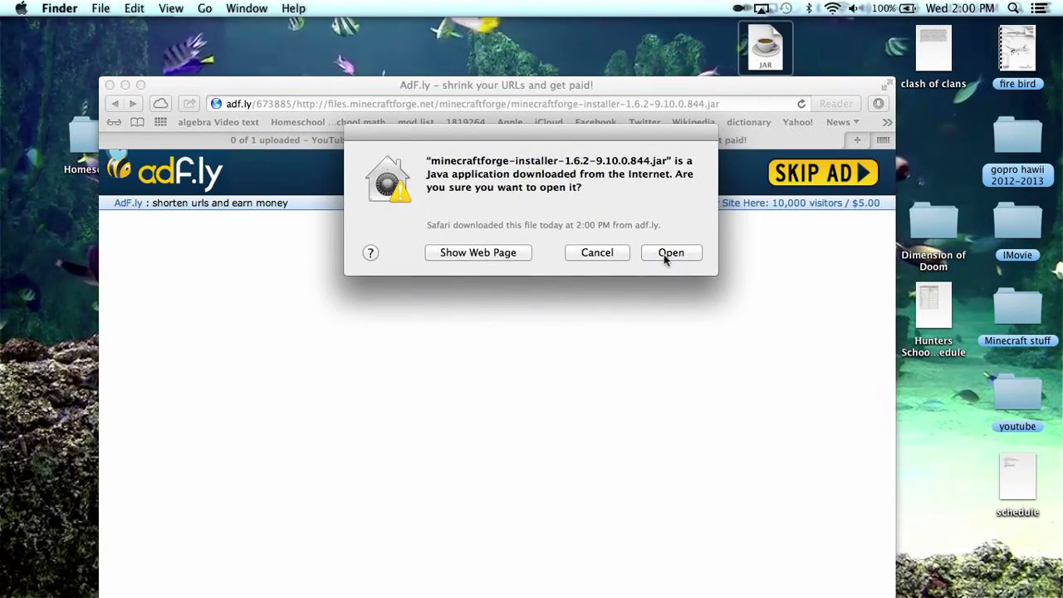
pyautogui.click(665, 253)
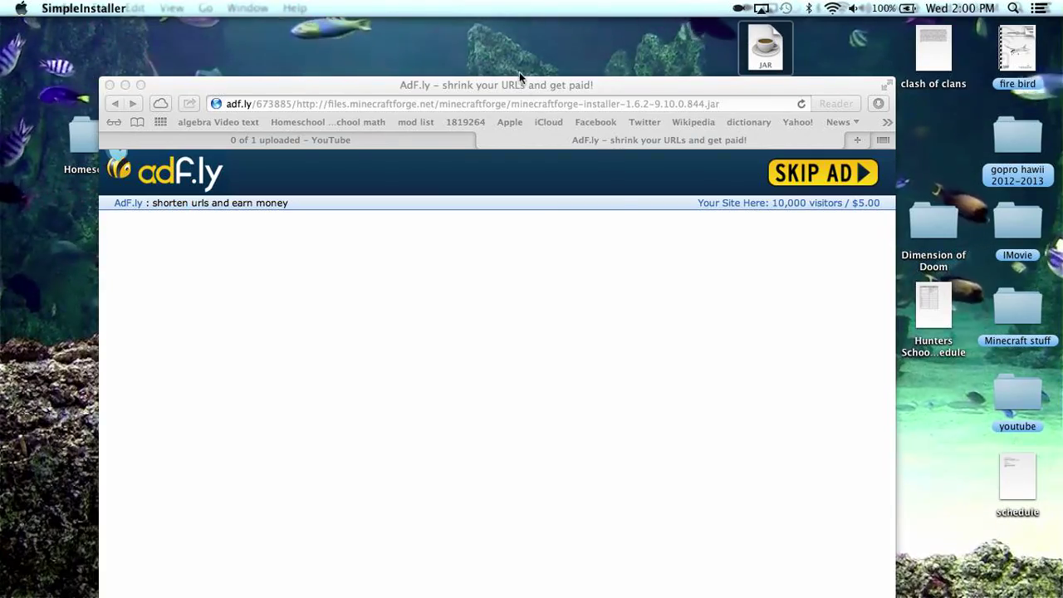
pyautogui.moveTo(521, 83); pyautogui.dragTo(818, 238)
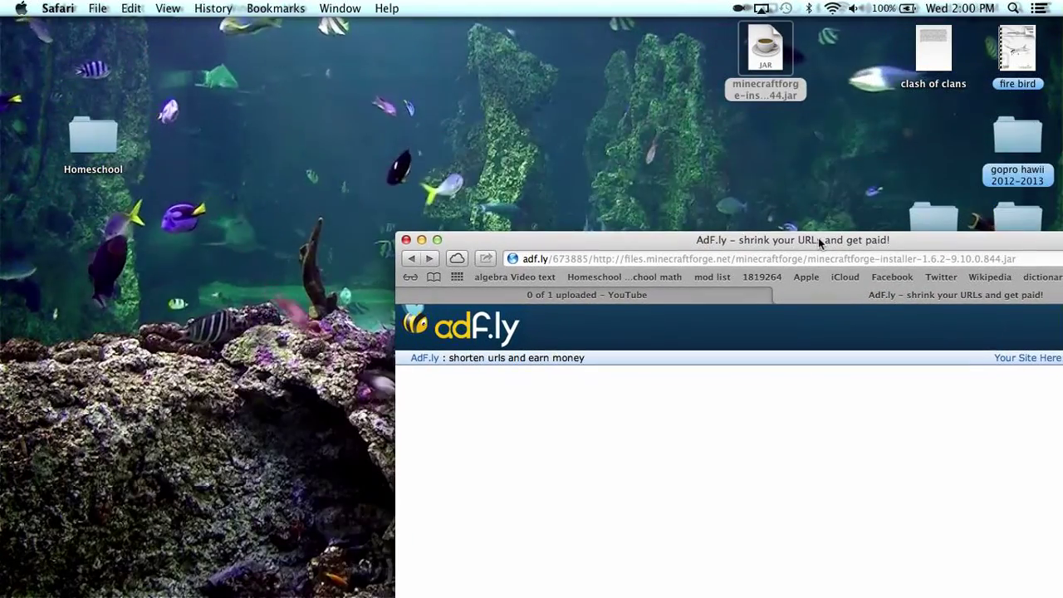
# Minimize the browser window and cancel the Forge 9.10.0.844 installer without installing the client.
pyautogui.click(422, 239)
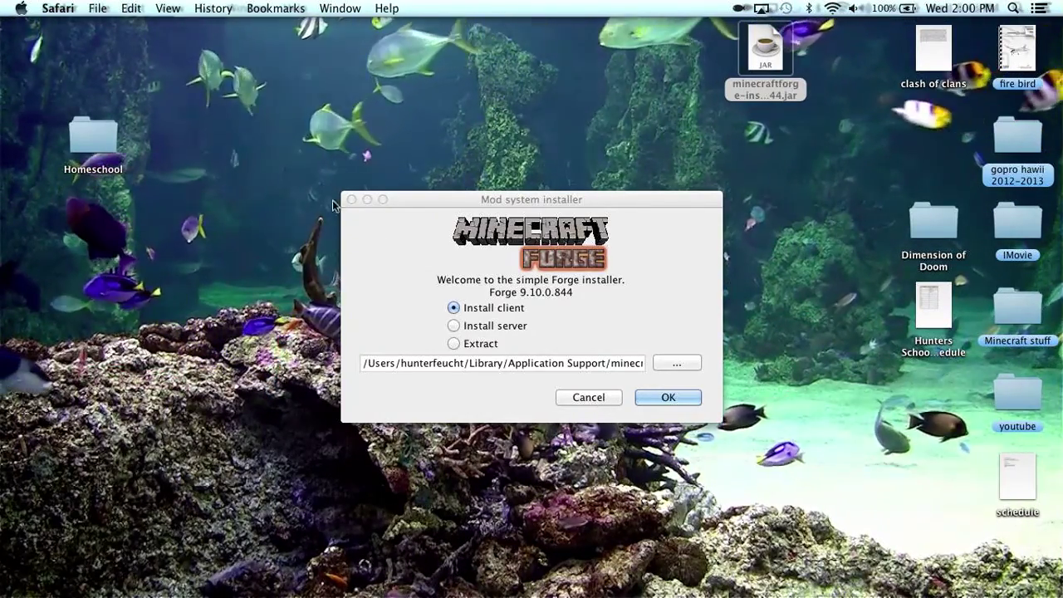
pyautogui.click(601, 398)
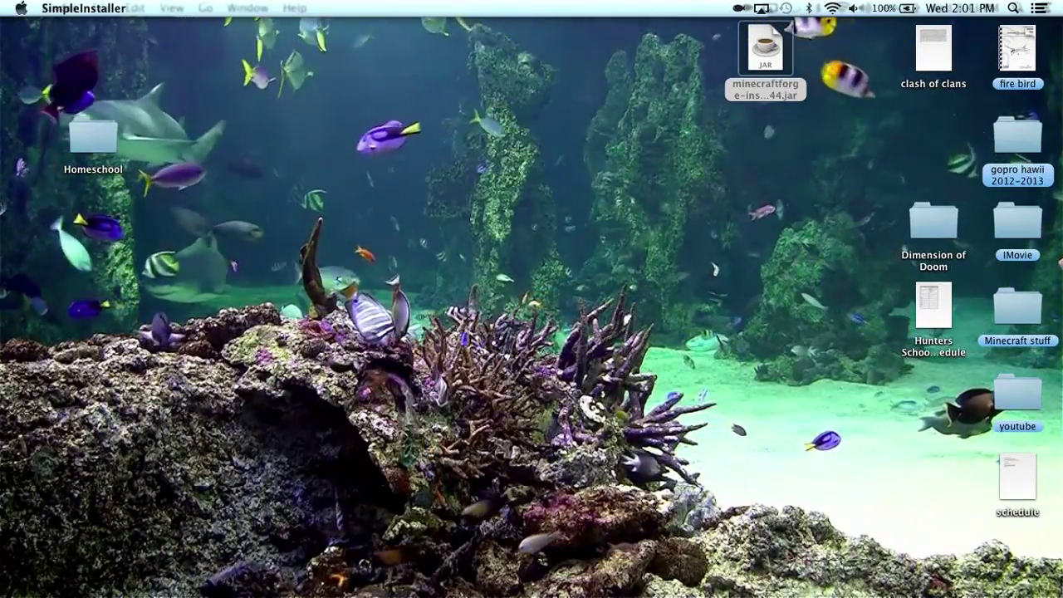
pyautogui.press('F12')
pyautogui.press('F12')
# Open a new Finder window and go to the hidden user Library folder.
pyautogui.moveTo(189, 593)
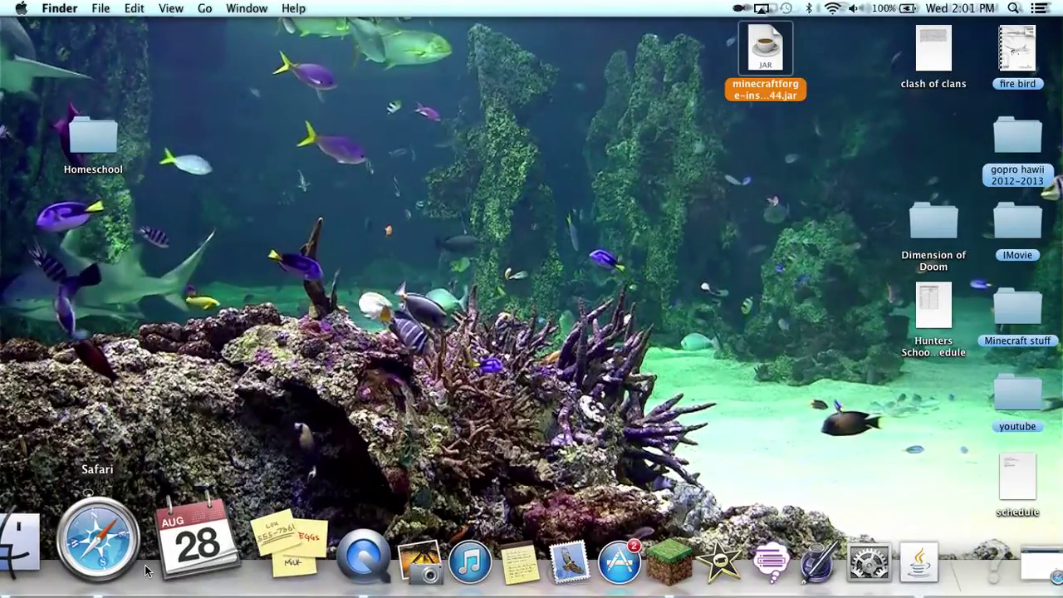
pyautogui.click(68, 576)
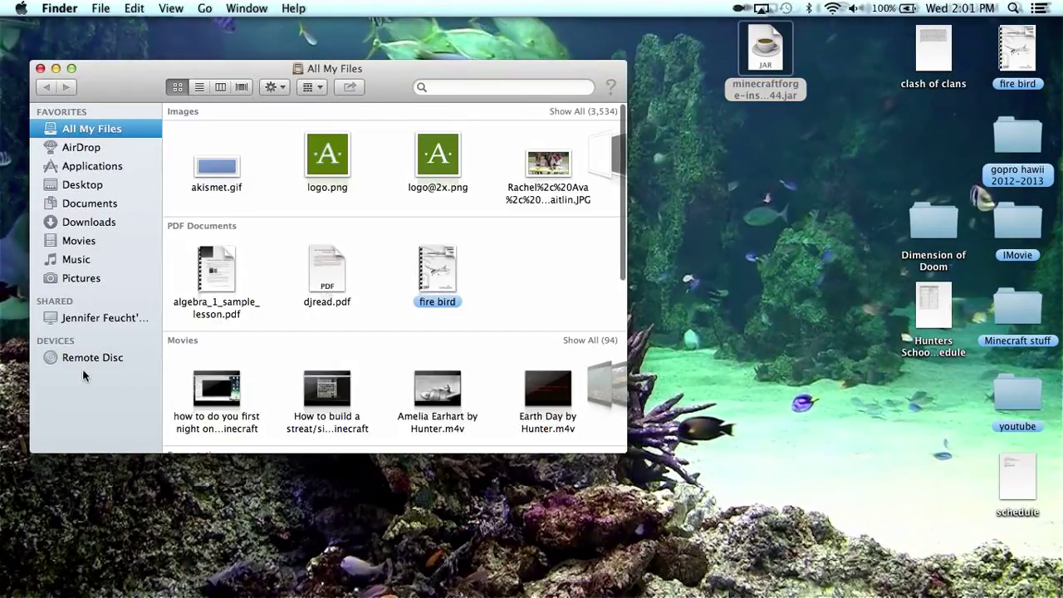
pyautogui.click(204, 8)
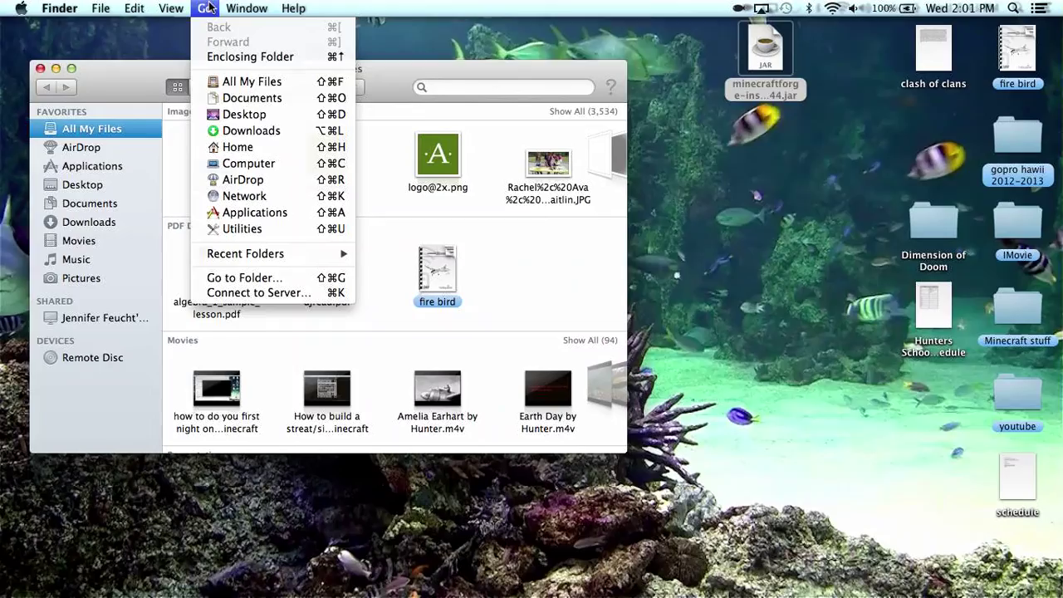
pyautogui.moveTo(293, 8)
pyautogui.click(398, 76)
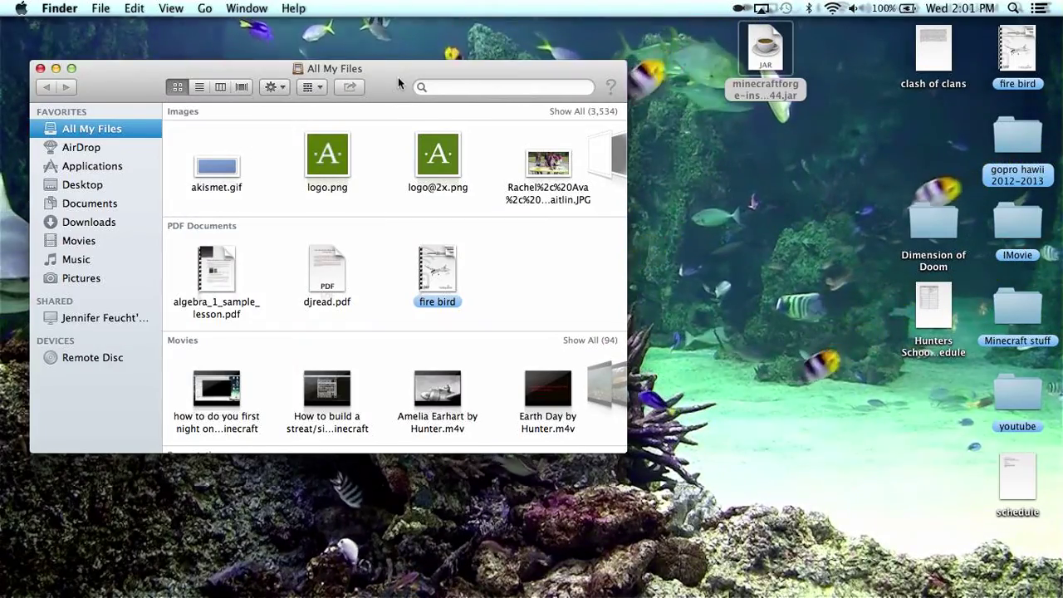
pyautogui.press('super+Tab')
pyautogui.click(145, 242)
pyautogui.click(259, 7)
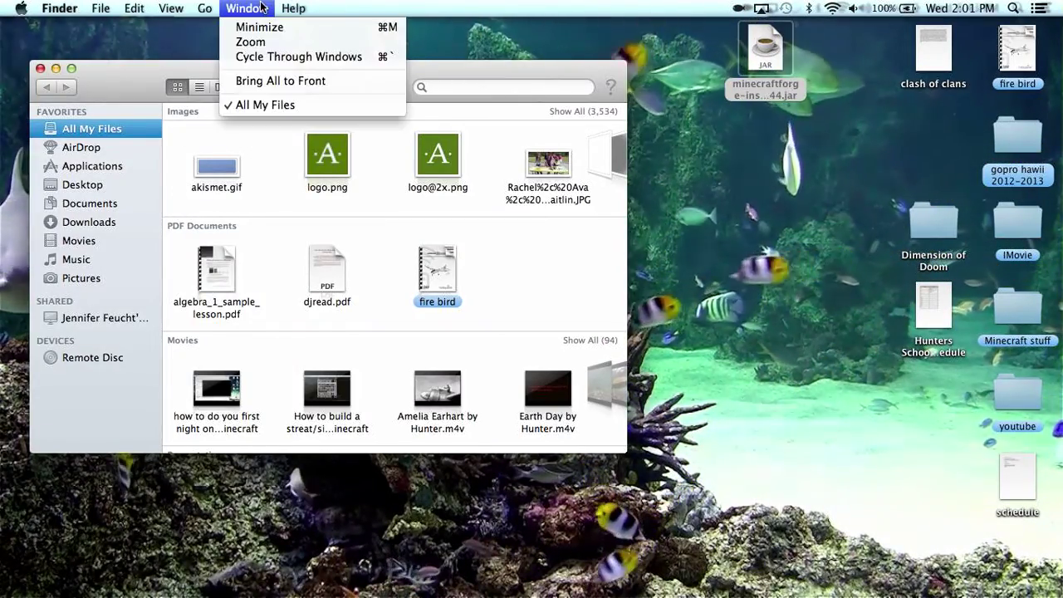
pyautogui.moveTo(202, 6)
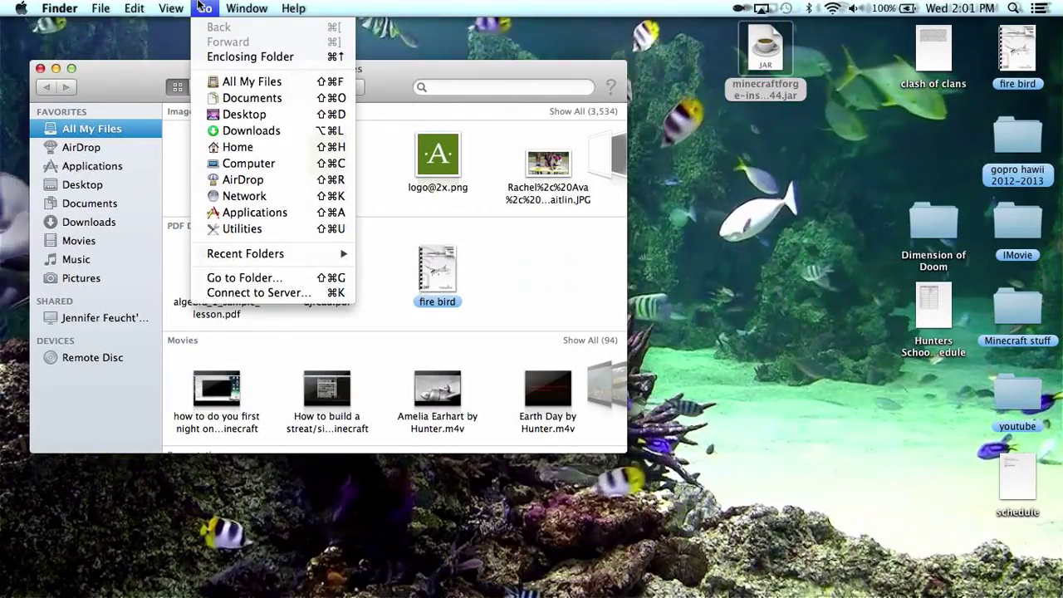
pyautogui.press('alt')
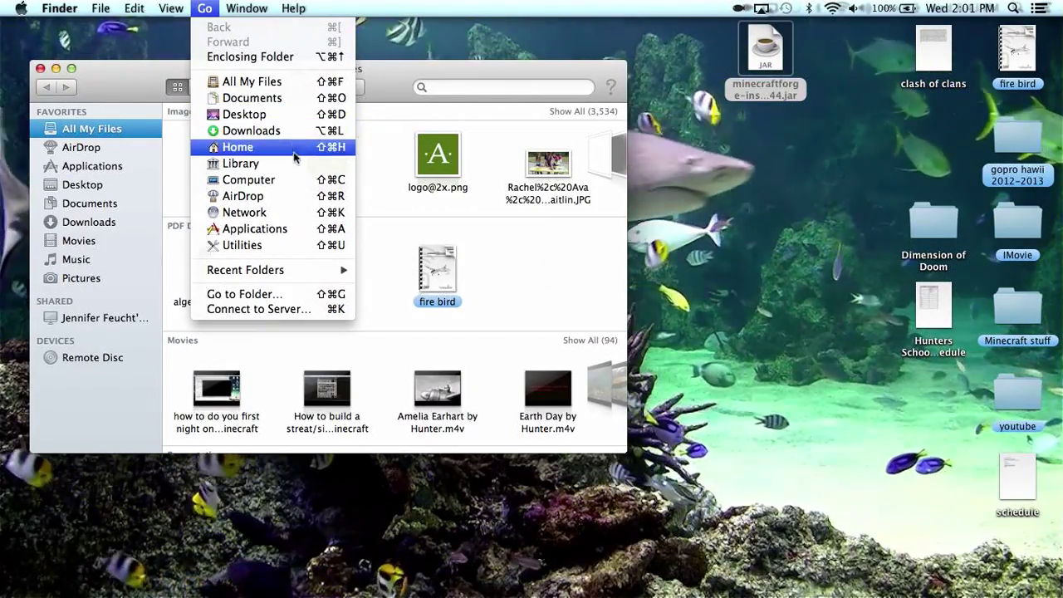
pyautogui.click(295, 164)
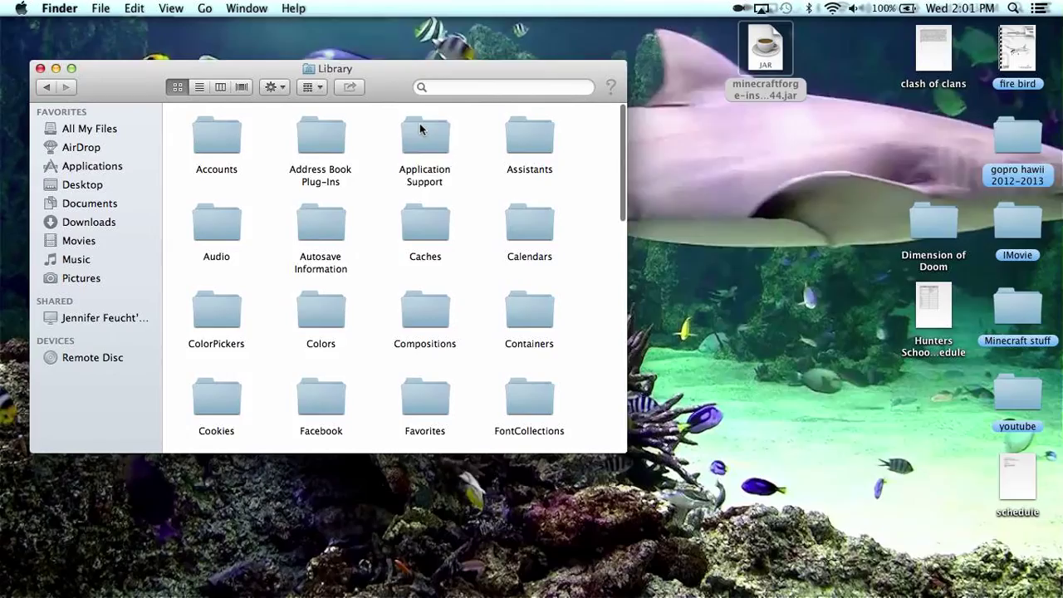
# Open the mods folder inside the minecraft folder of Application Support, shifting the Finder window toward the middle of the desktop.
pyautogui.doubleClick(419, 125)
pyautogui.scroll(-5, 538, 179)
pyautogui.doubleClick(533, 191)
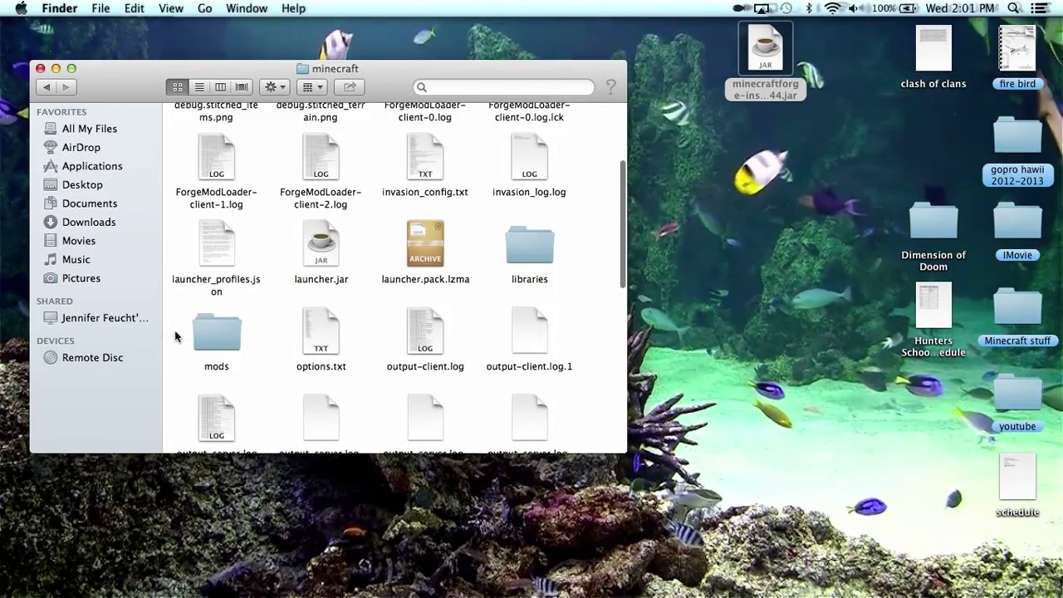
pyautogui.moveTo(124, 83); pyautogui.dragTo(318, 84)
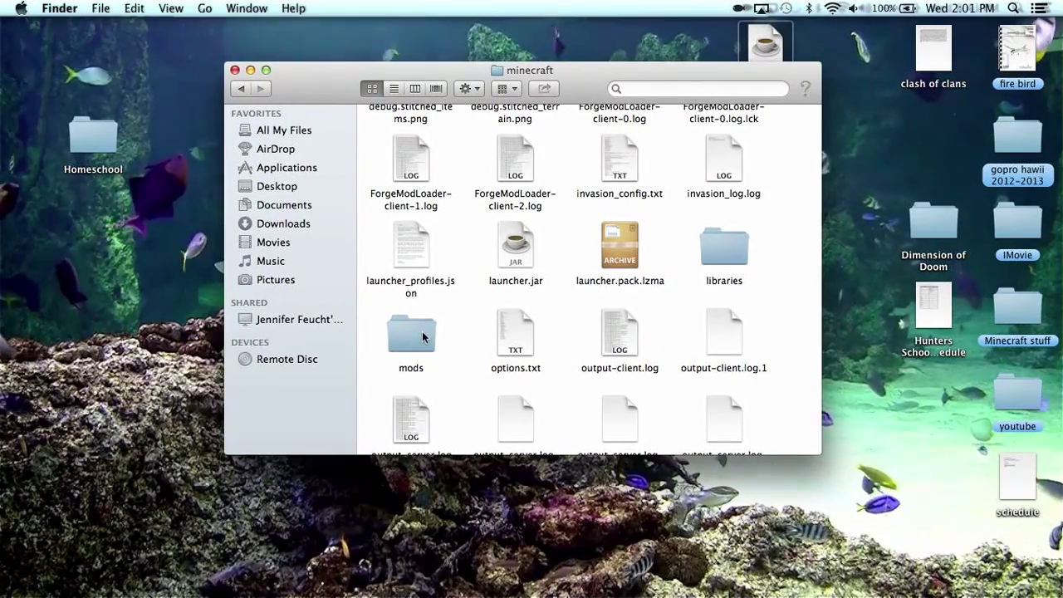
pyautogui.doubleClick(422, 330)
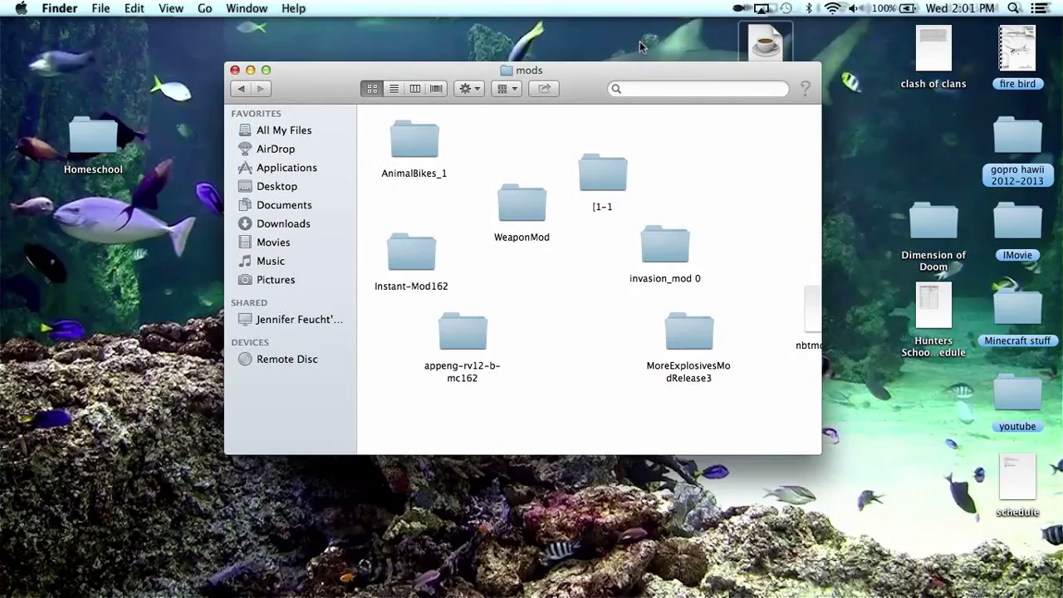
# Move the AnimalBikes_1 folder out of the mods folder onto the desktop, repositioning the Finder window to uncover it.
pyautogui.moveTo(583, 70); pyautogui.dragTo(526, 72)
pyautogui.click(360, 137)
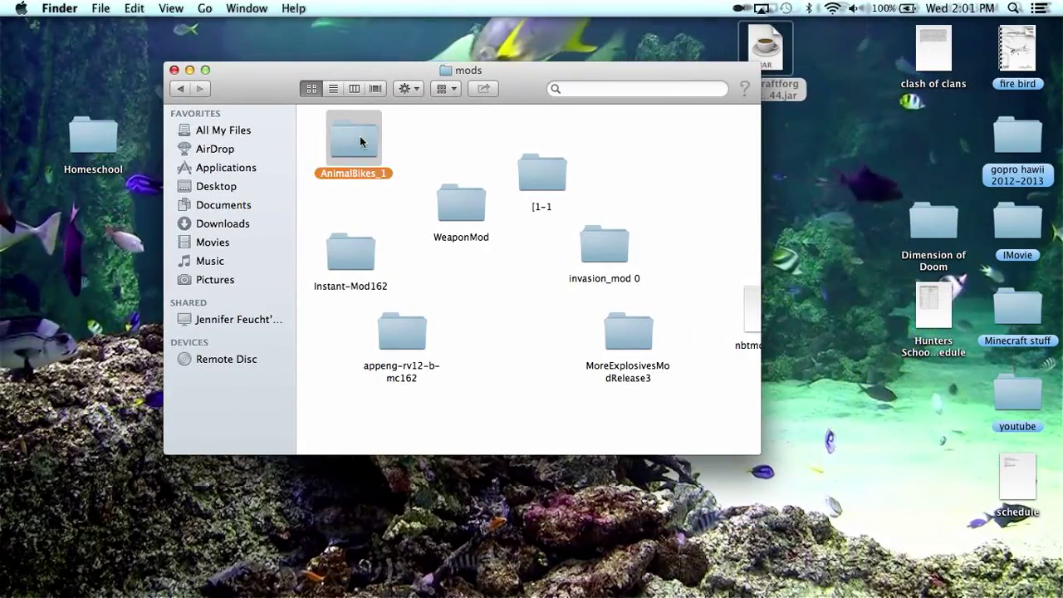
pyautogui.moveTo(412, 137); pyautogui.dragTo(782, 143)
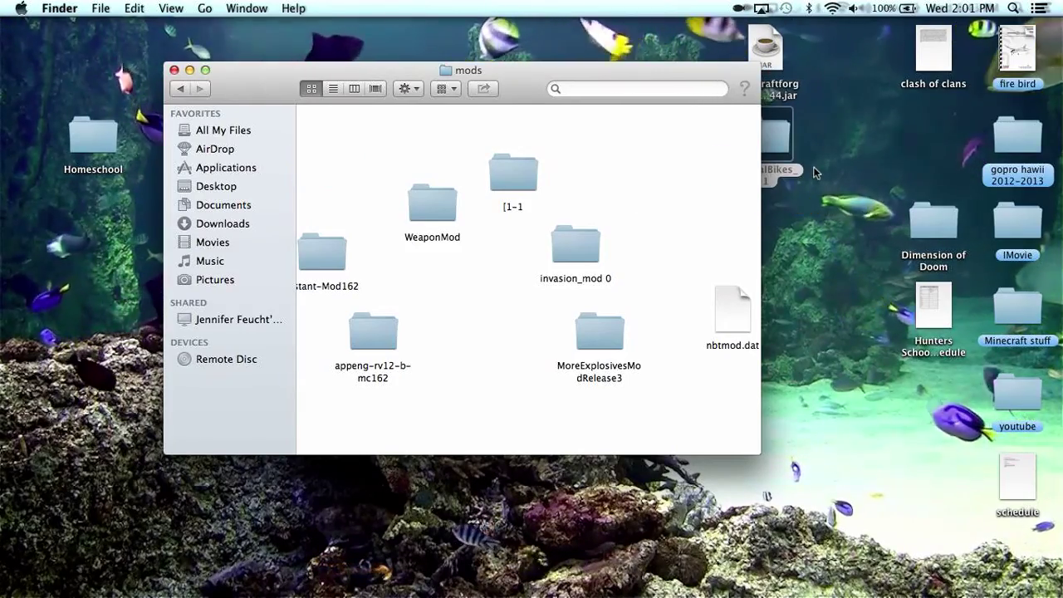
pyautogui.moveTo(719, 88); pyautogui.dragTo(676, 87)
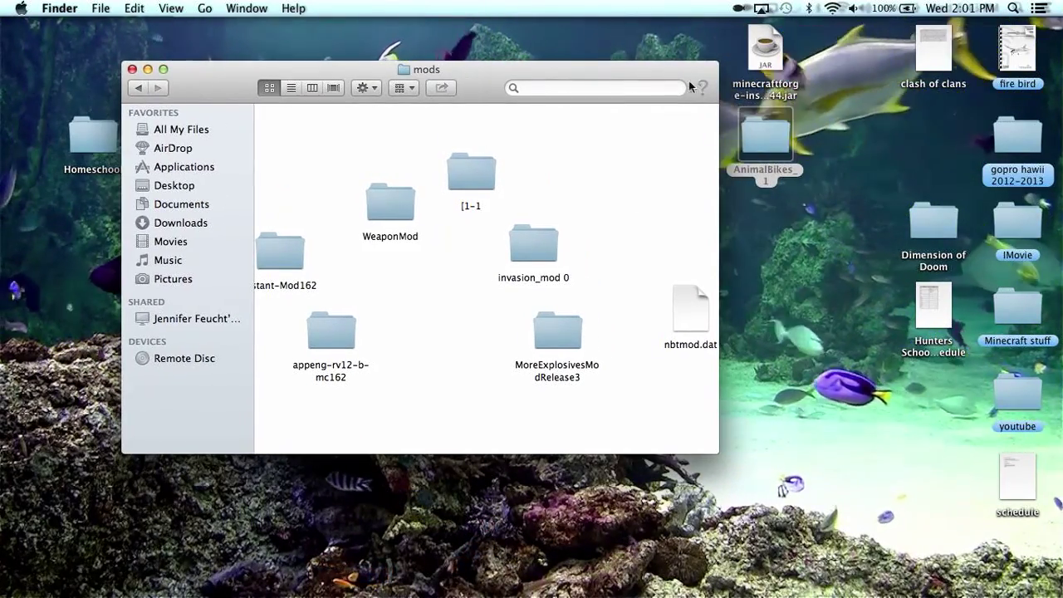
# Put the AnimalBikes_1 folder from the desktop into the minecraft mods folder and close the Finder window.
pyautogui.moveTo(759, 128); pyautogui.dragTo(678, 140)
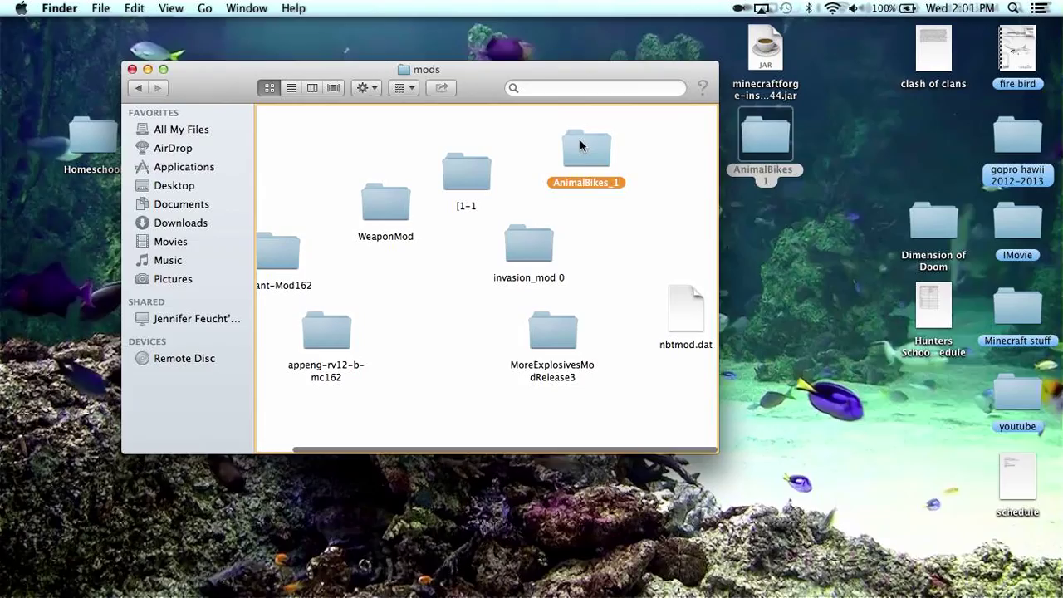
pyautogui.moveTo(580, 141); pyautogui.dragTo(582, 140)
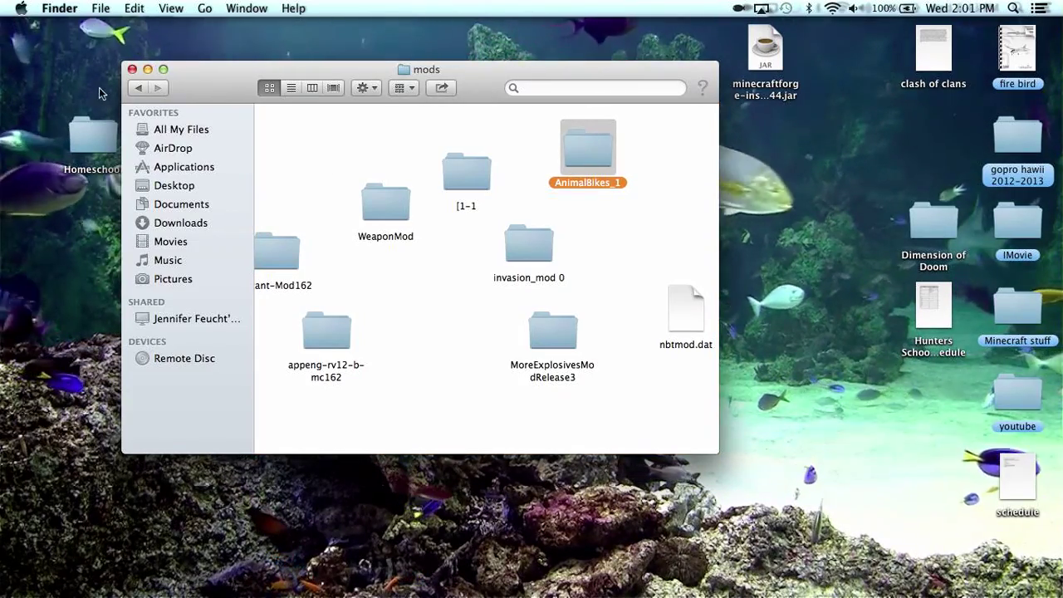
pyautogui.click(133, 70)
# Start the Minecraft launcher, quit it, and launch it again.
pyautogui.moveTo(202, 595)
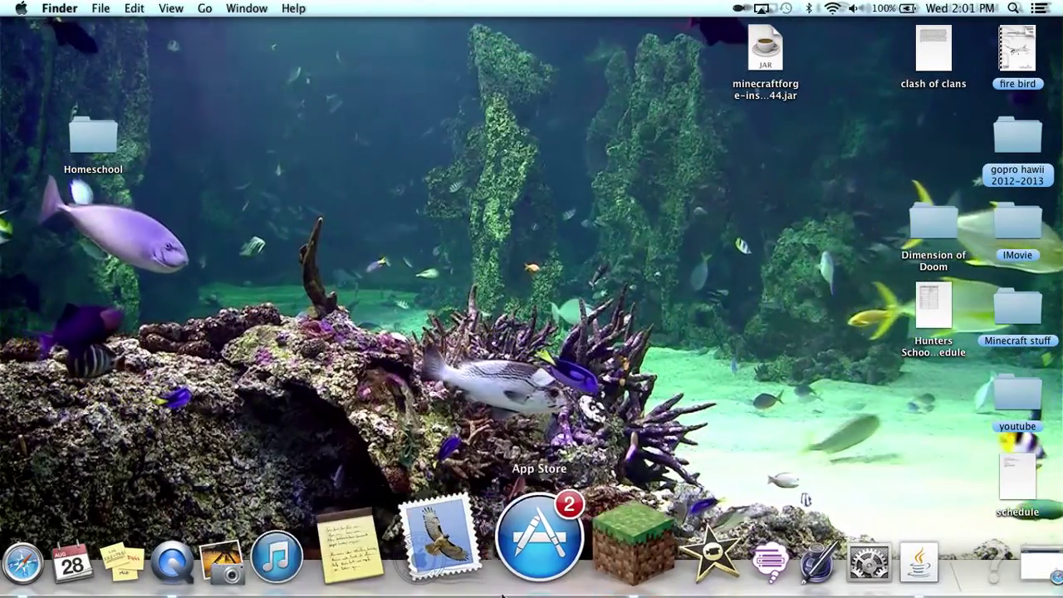
pyautogui.click(578, 591)
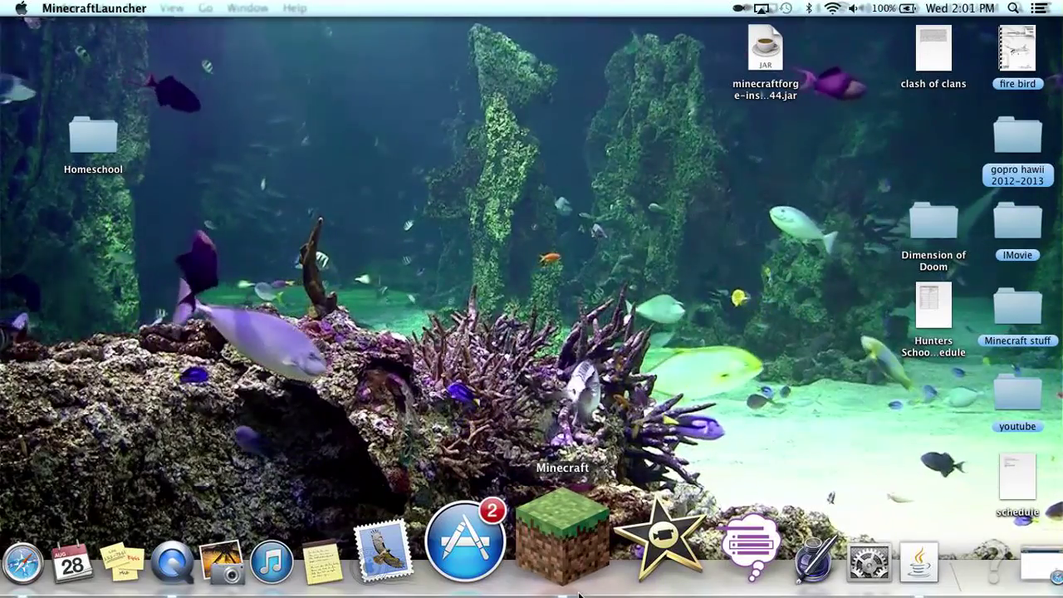
pyautogui.click(62, 8)
pyautogui.click(83, 129)
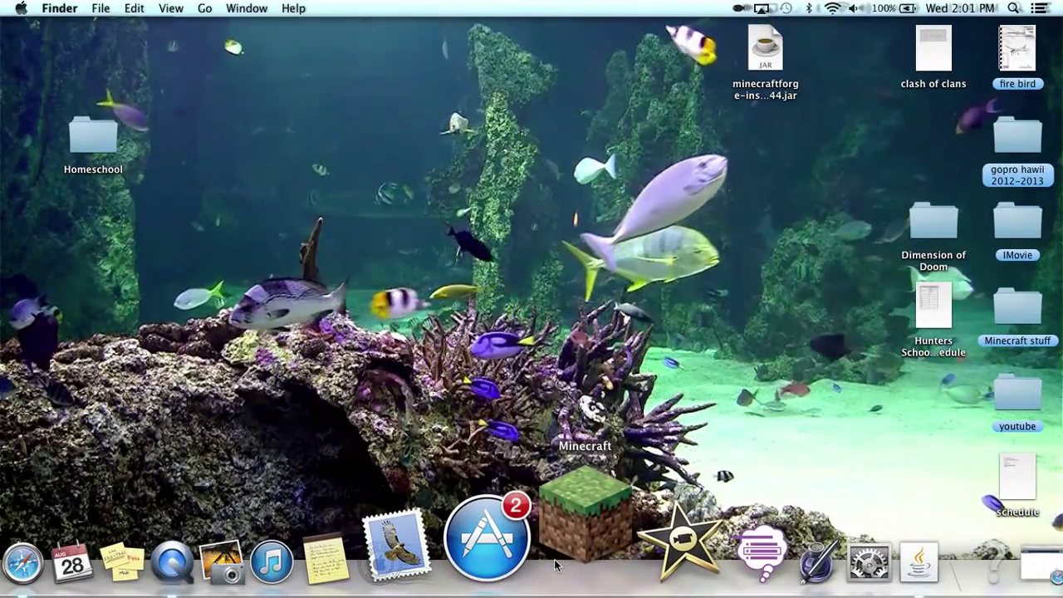
pyautogui.click(573, 557)
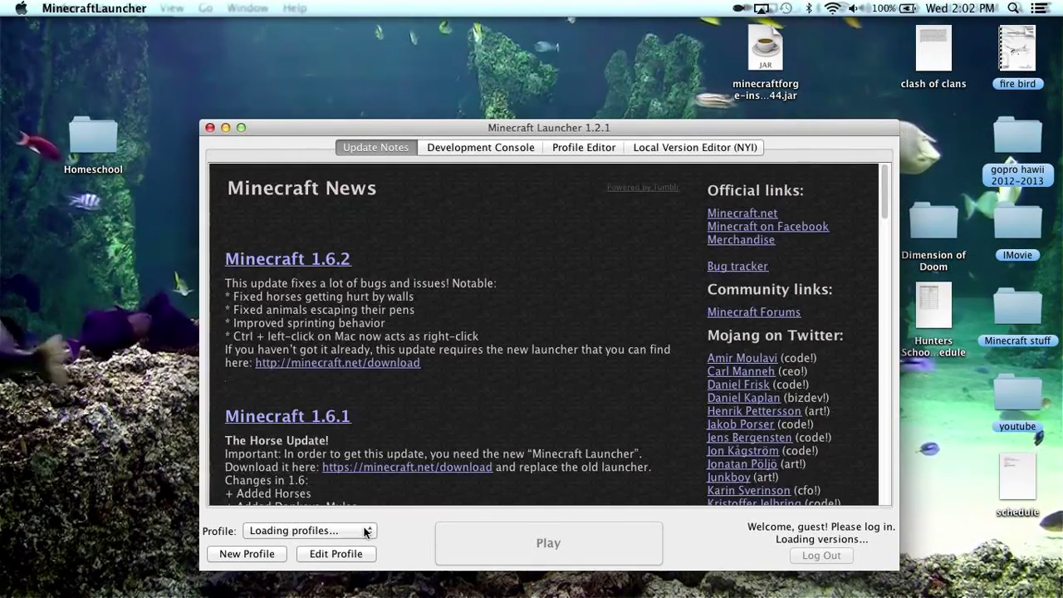
# Choose the Forge profile in the Minecraft launcher.
pyautogui.click(366, 530)
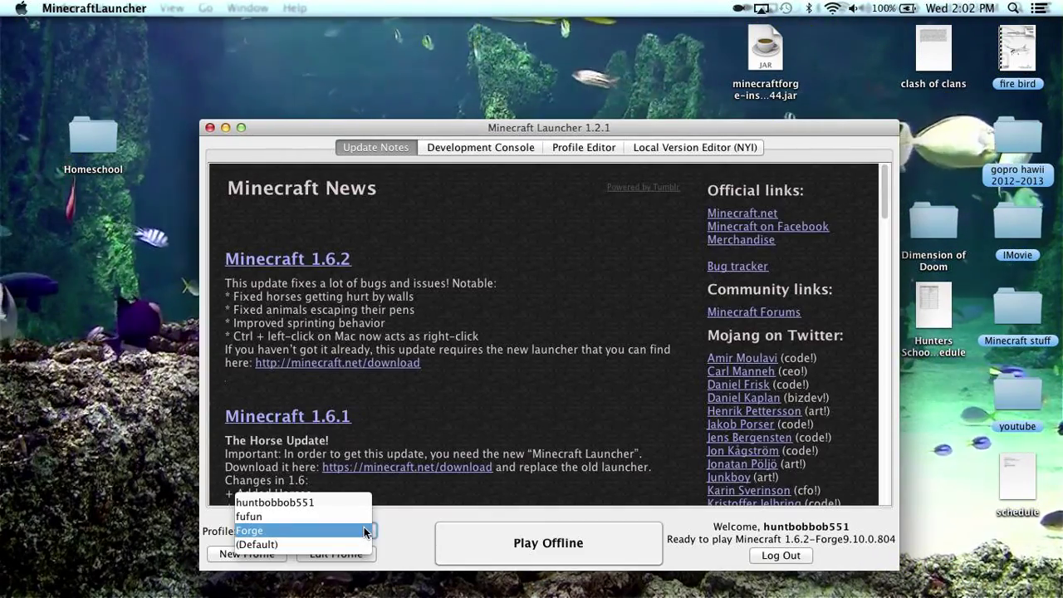
pyautogui.click(365, 532)
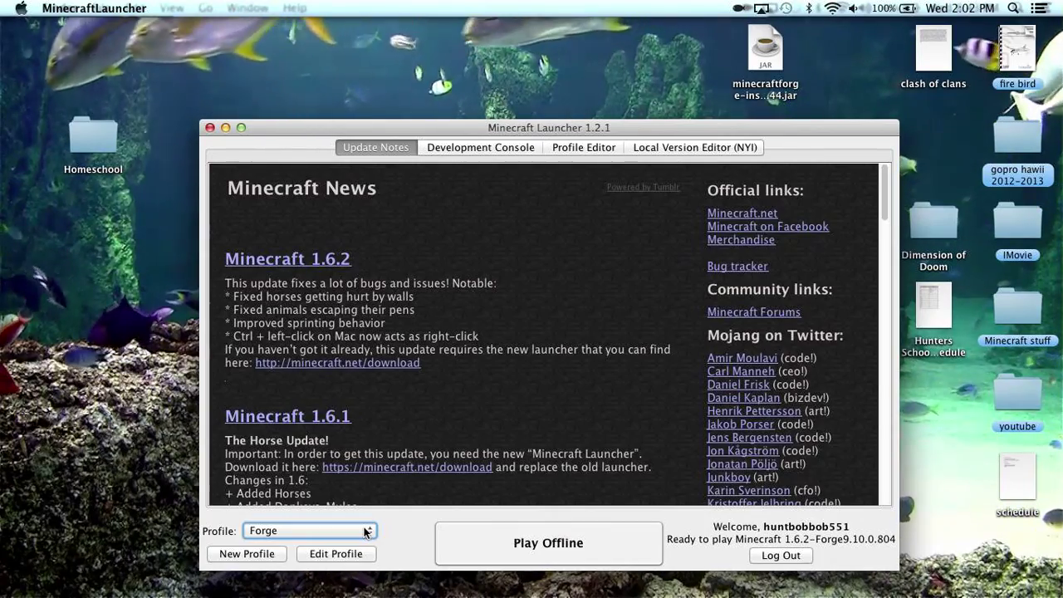
pyautogui.click(364, 531)
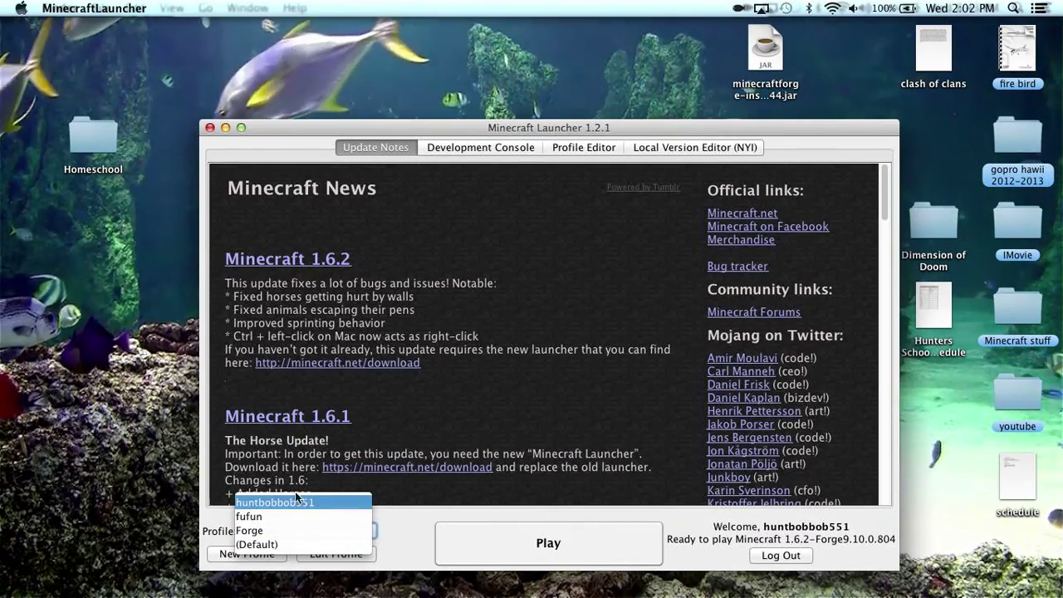
pyautogui.click(300, 524)
# Open the Forge profile's settings, save the profile, and start the game with it.
pyautogui.click(330, 554)
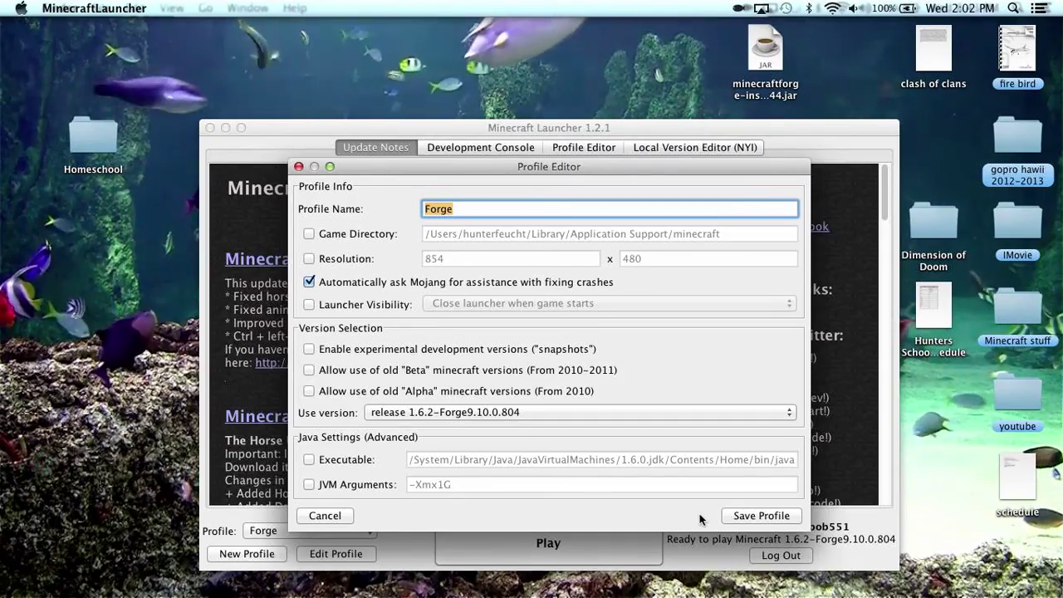
pyautogui.click(759, 522)
pyautogui.click(565, 528)
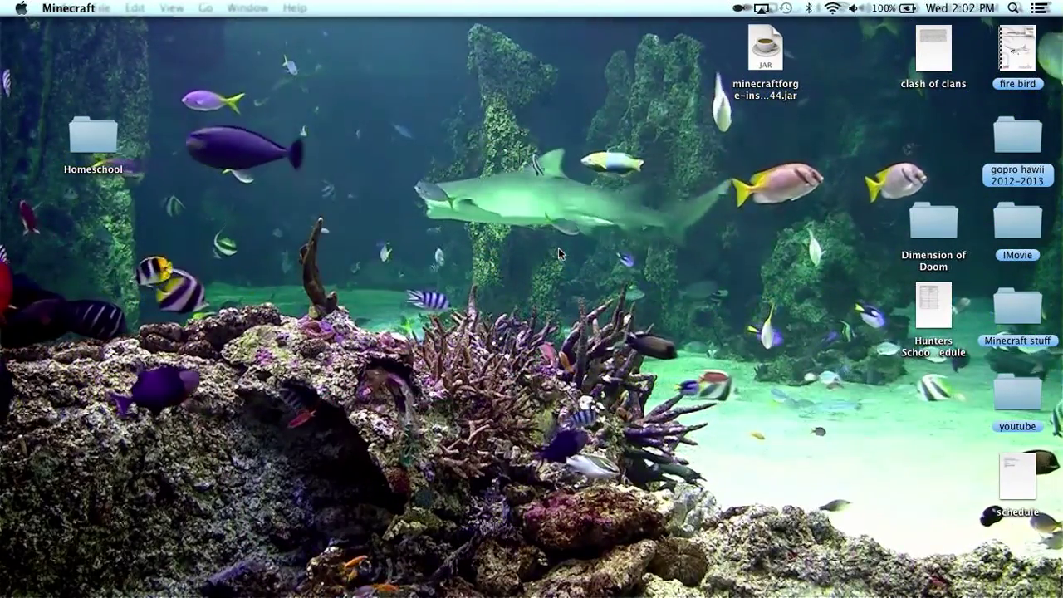
# Move the game window higher on the desktop and examine the loaded mods through to the end of the Mod List.
pyautogui.moveTo(824, 582)
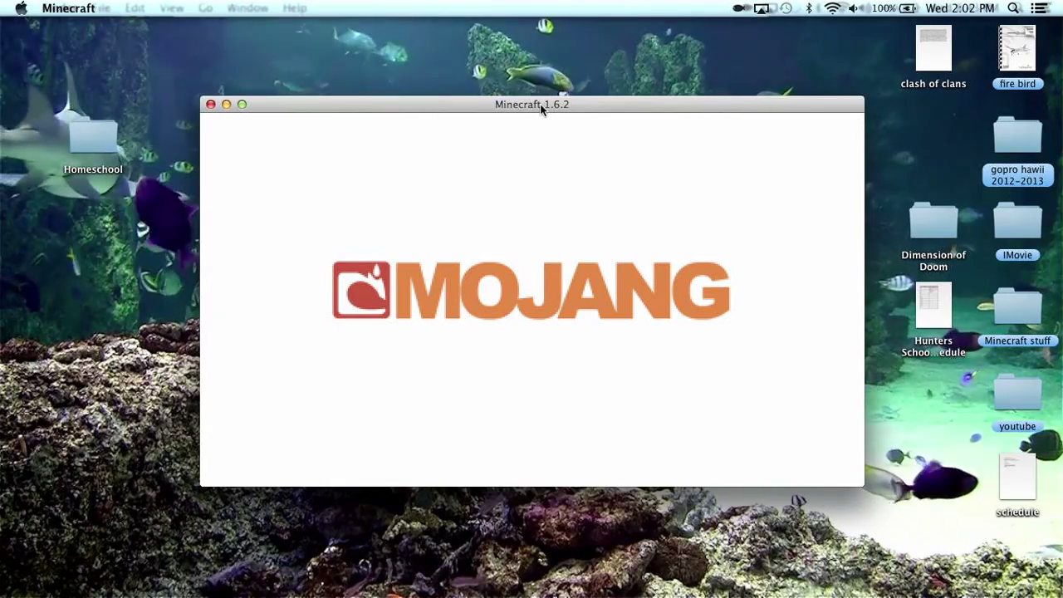
pyautogui.moveTo(541, 108); pyautogui.dragTo(546, 50)
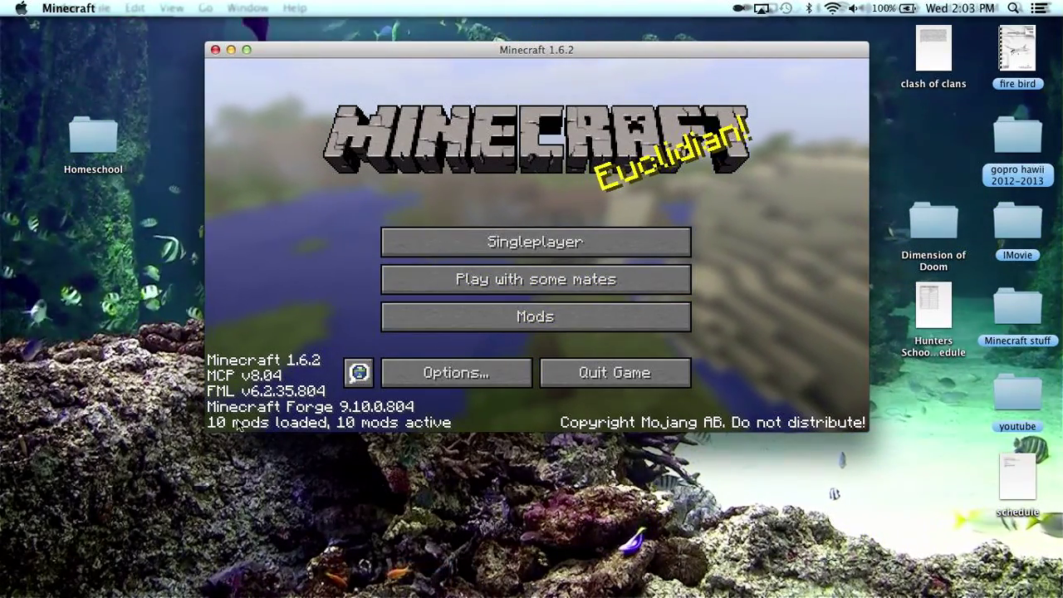
pyautogui.click(415, 316)
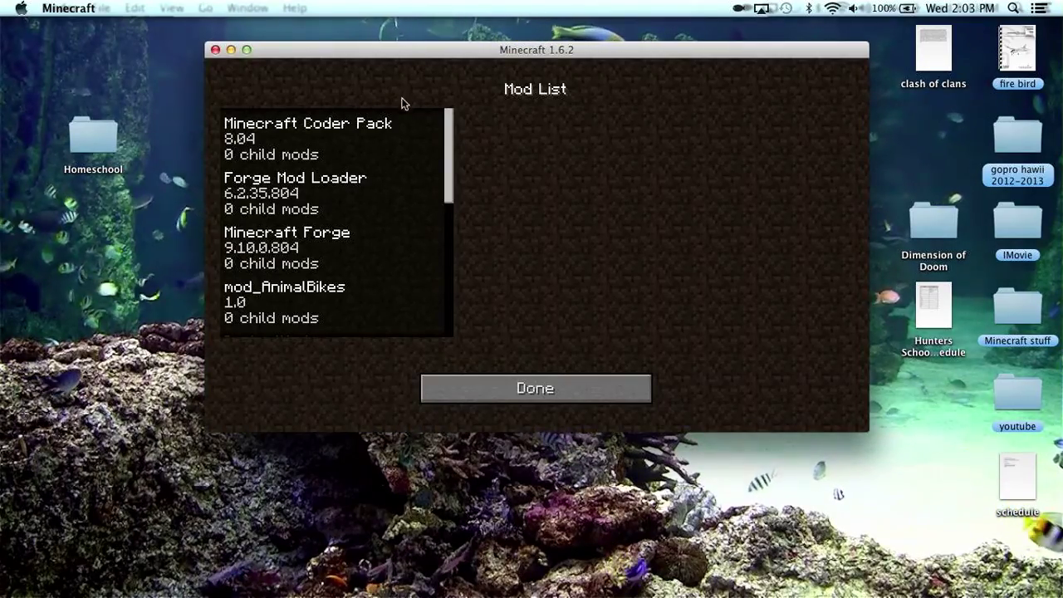
pyautogui.moveTo(398, 49); pyautogui.dragTo(486, 46)
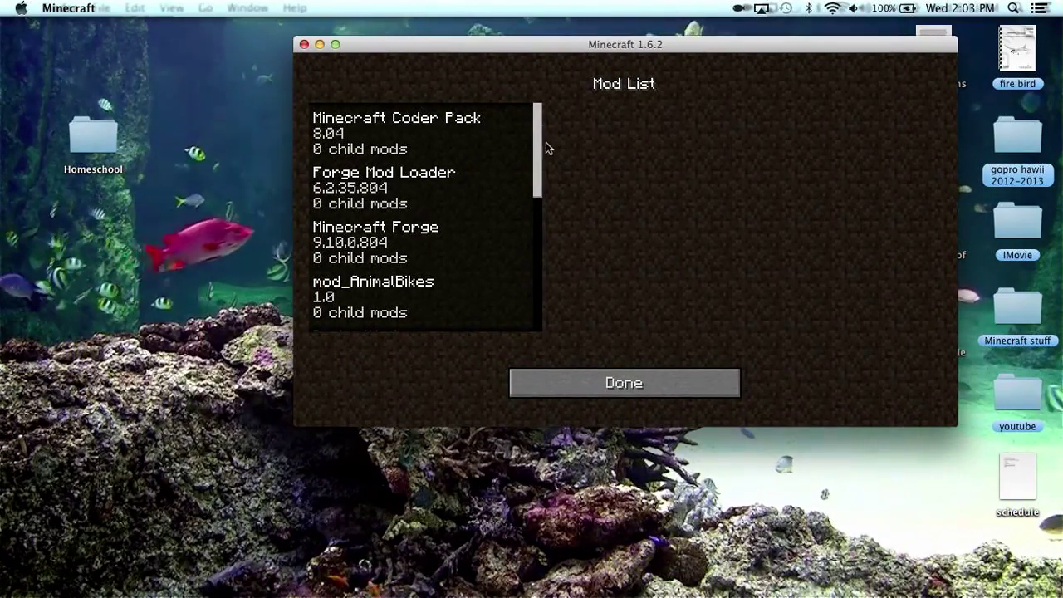
pyautogui.moveTo(536, 143); pyautogui.dragTo(550, 102)
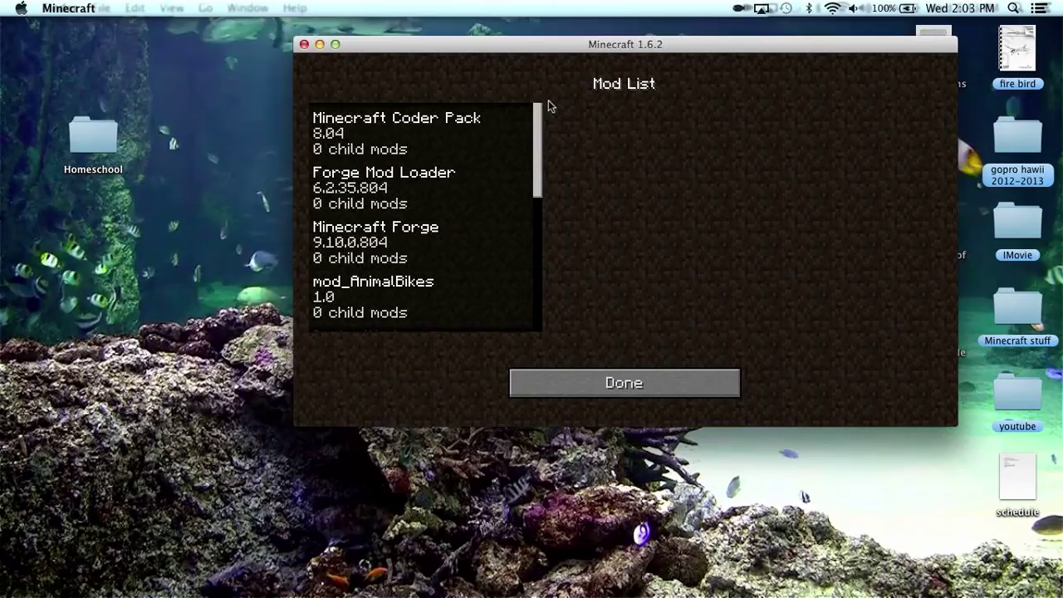
pyautogui.scroll(-1, 435, 171)
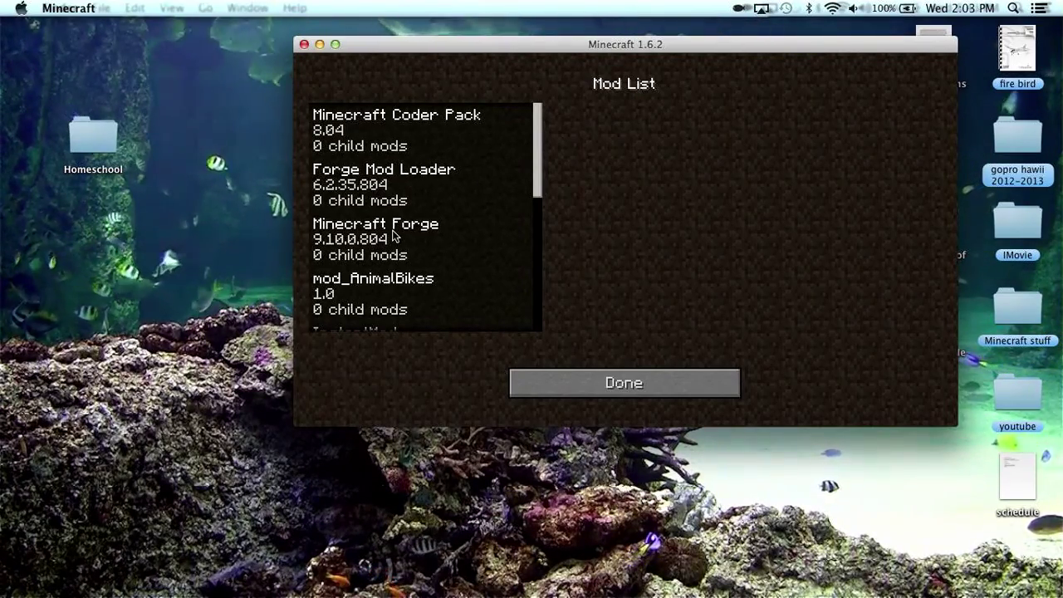
pyautogui.moveTo(539, 161); pyautogui.dragTo(523, 195)
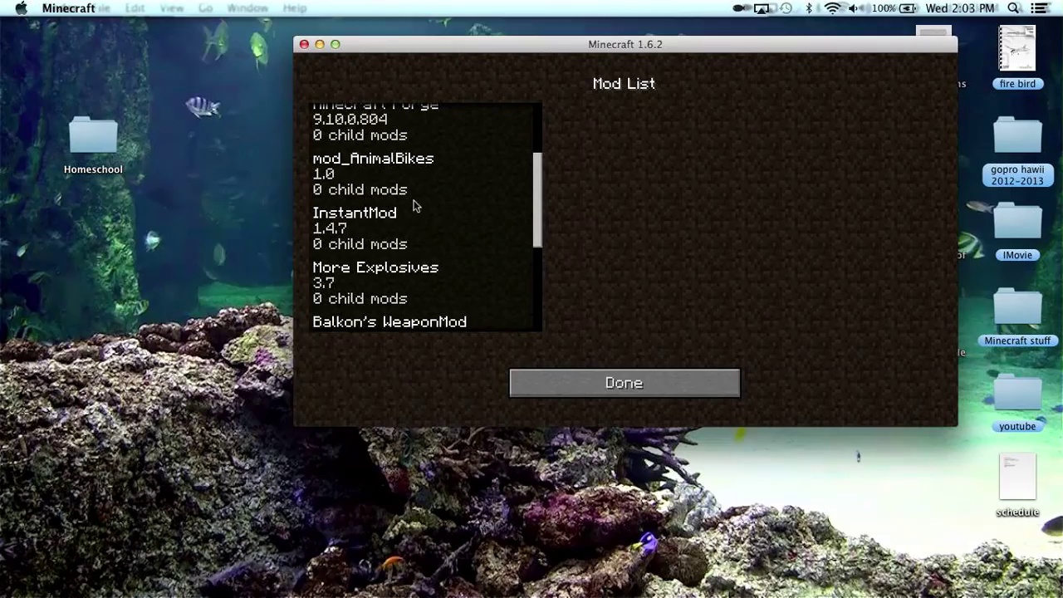
pyautogui.moveTo(541, 238); pyautogui.dragTo(543, 313)
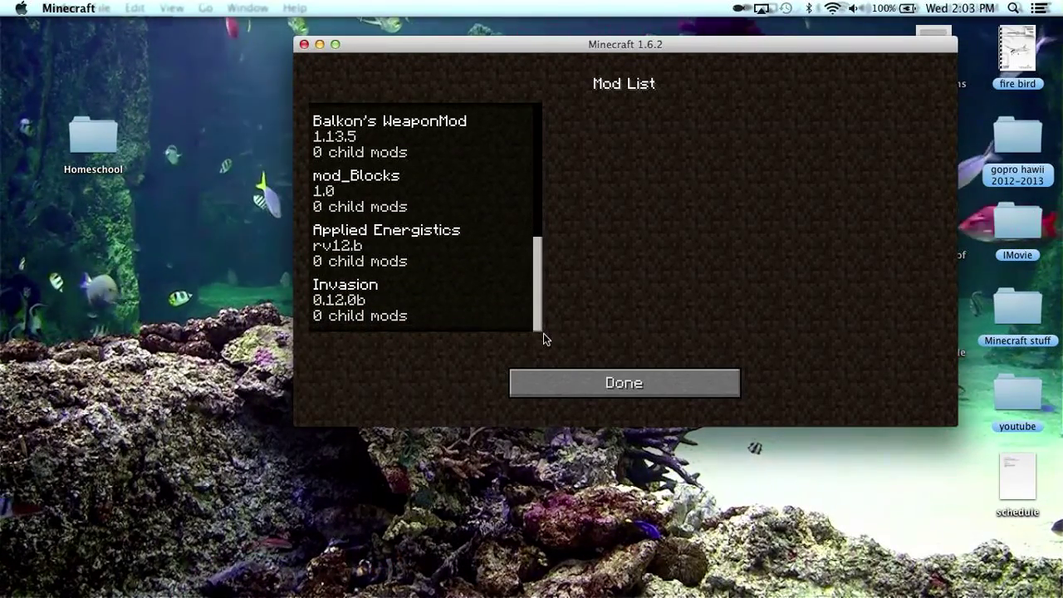
# Leave the Mod List and open the singleplayer world "test".
pyautogui.scroll(4, 545, 315)
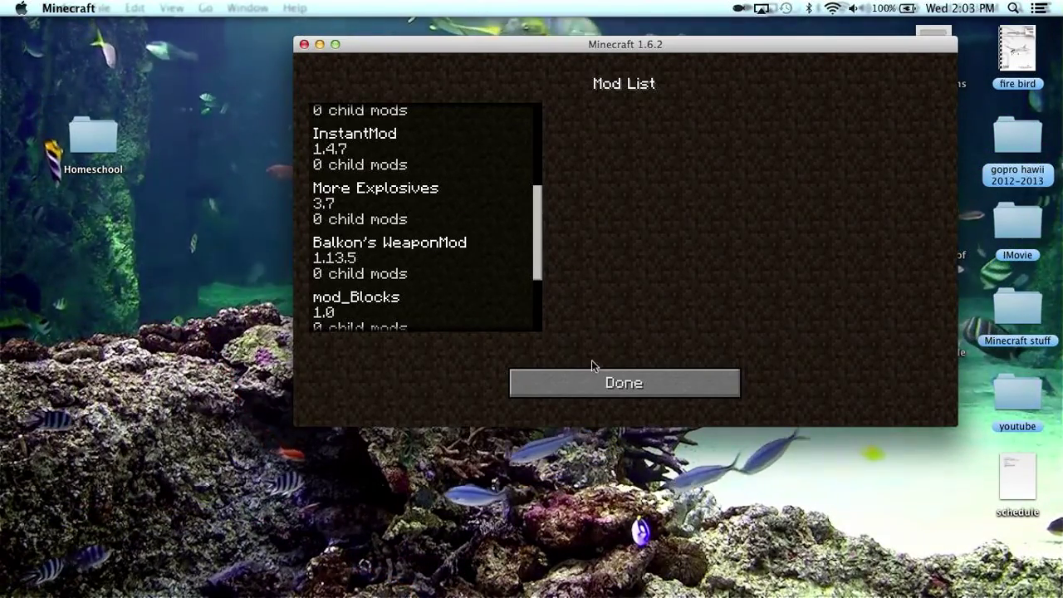
pyautogui.click(599, 381)
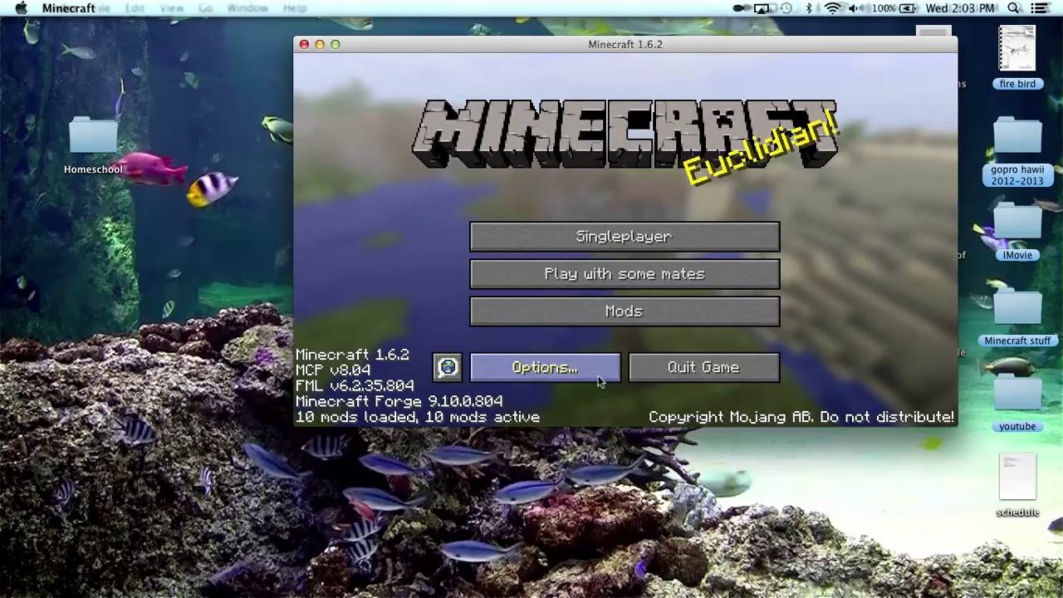
pyautogui.click(552, 229)
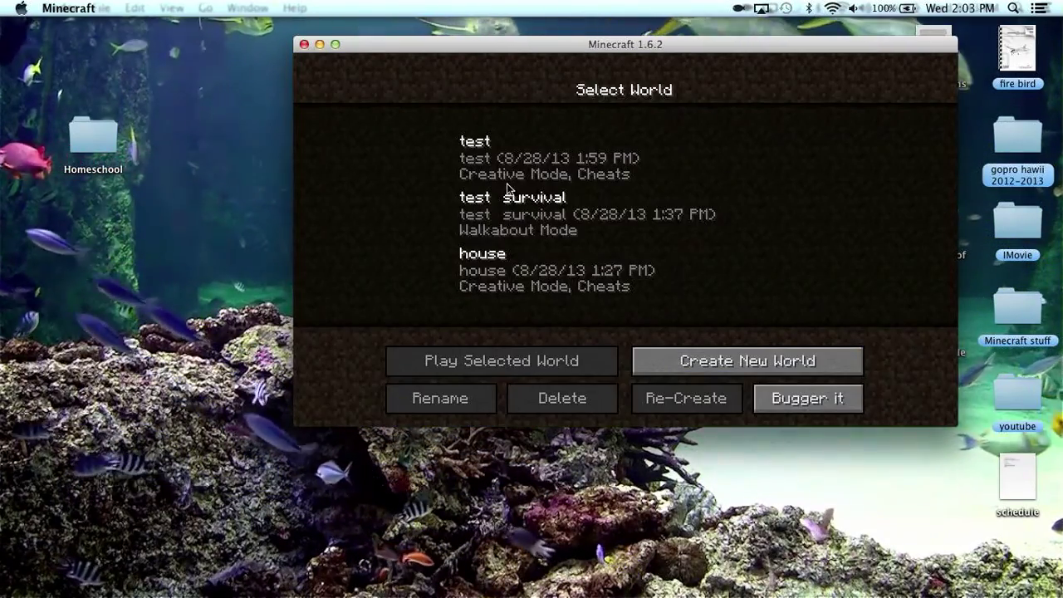
pyautogui.doubleClick(506, 183)
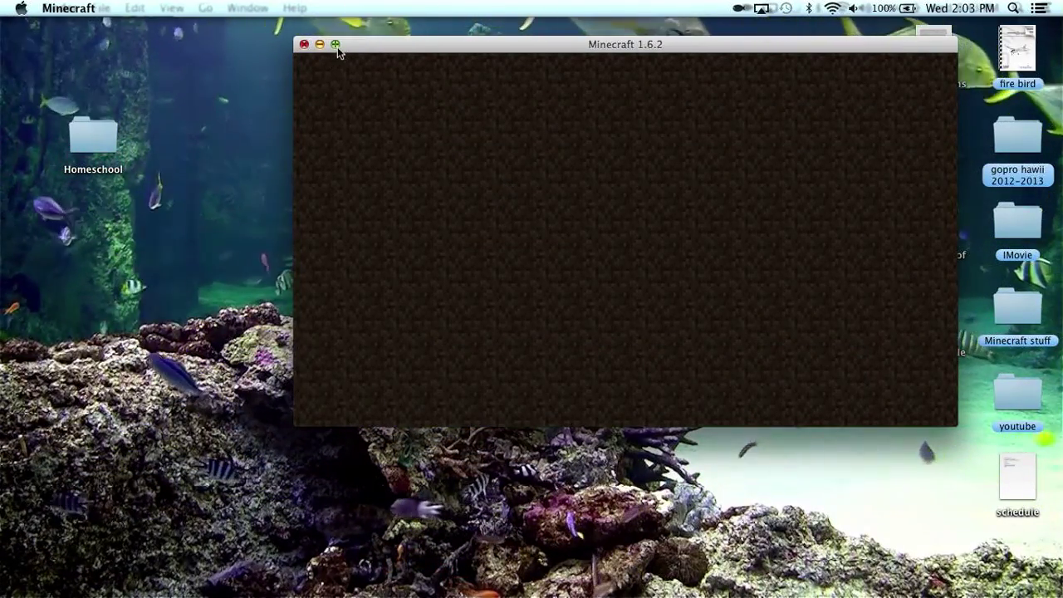
# Enlarge the game window to the full desktop so the world view fills it.
pyautogui.click(335, 46)
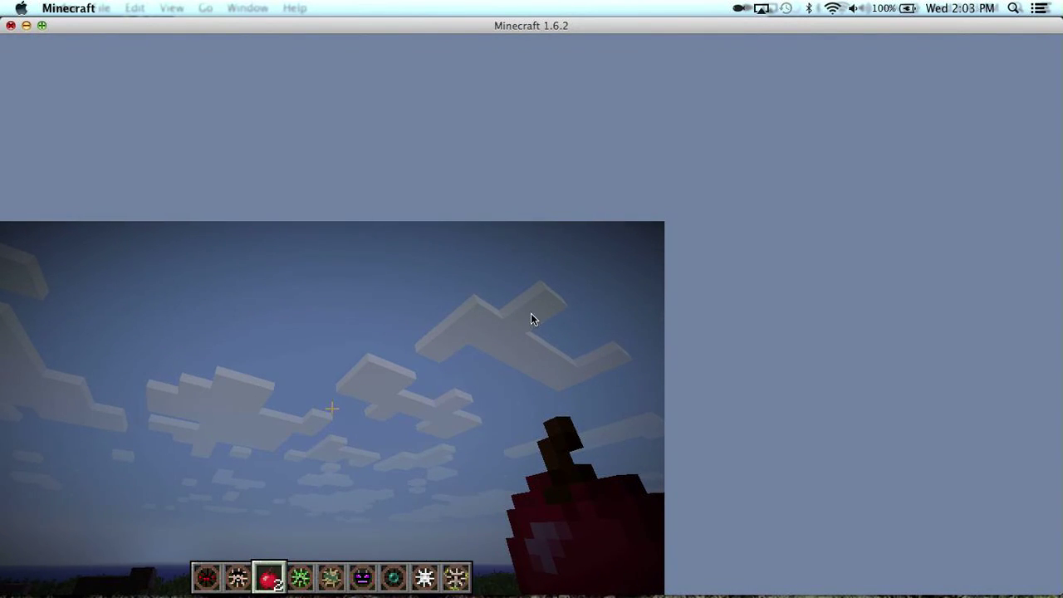
pyautogui.press('Escape')
pyautogui.click(44, 26)
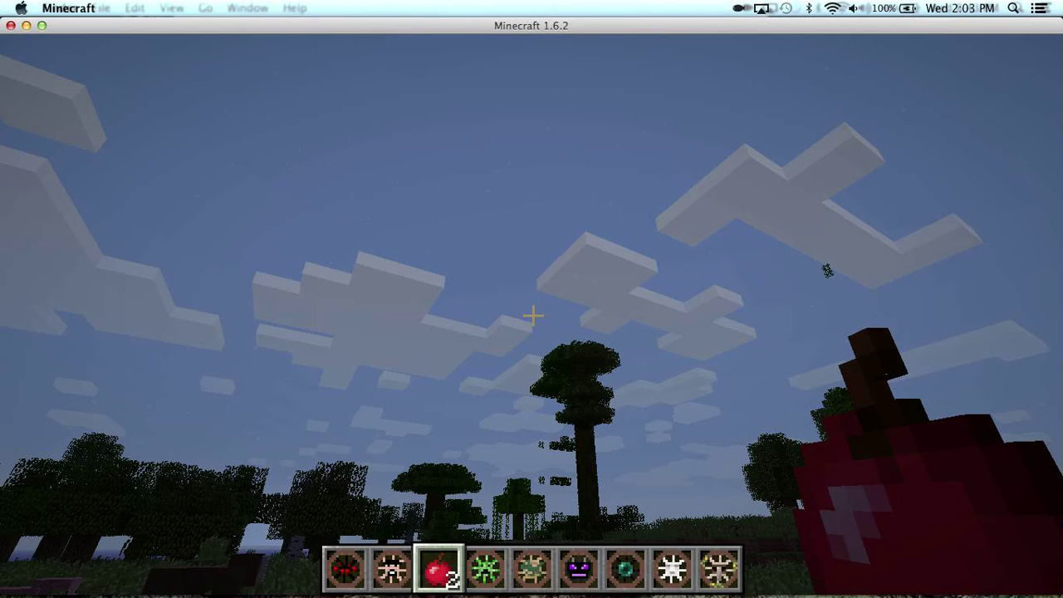
# Walk through the grass collecting the dropped apples and approach the black four-legged Enderman mount.
pyautogui.press('w')
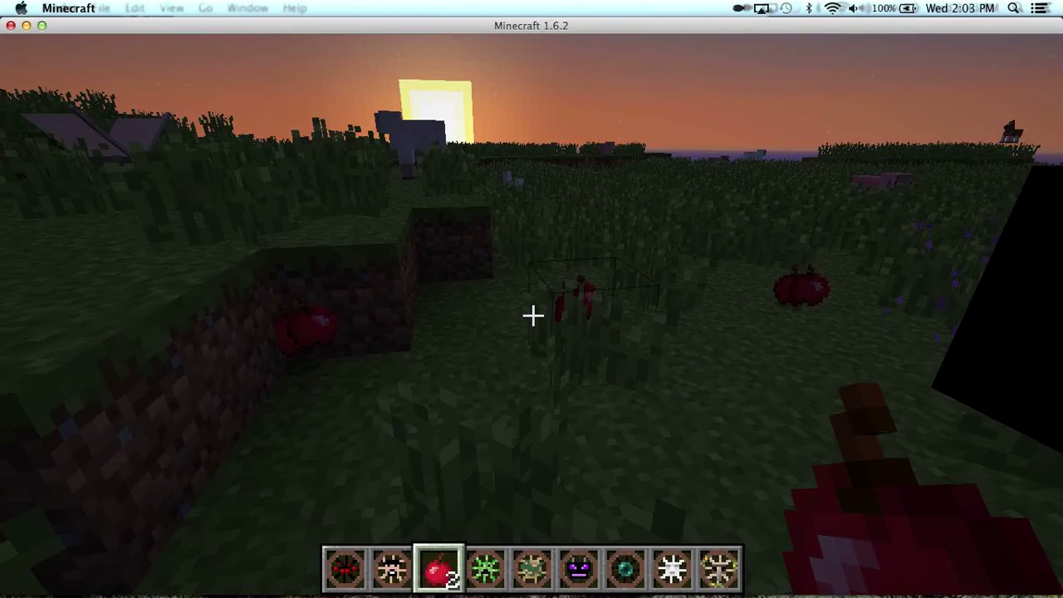
pyautogui.press('w')
pyautogui.press('w')
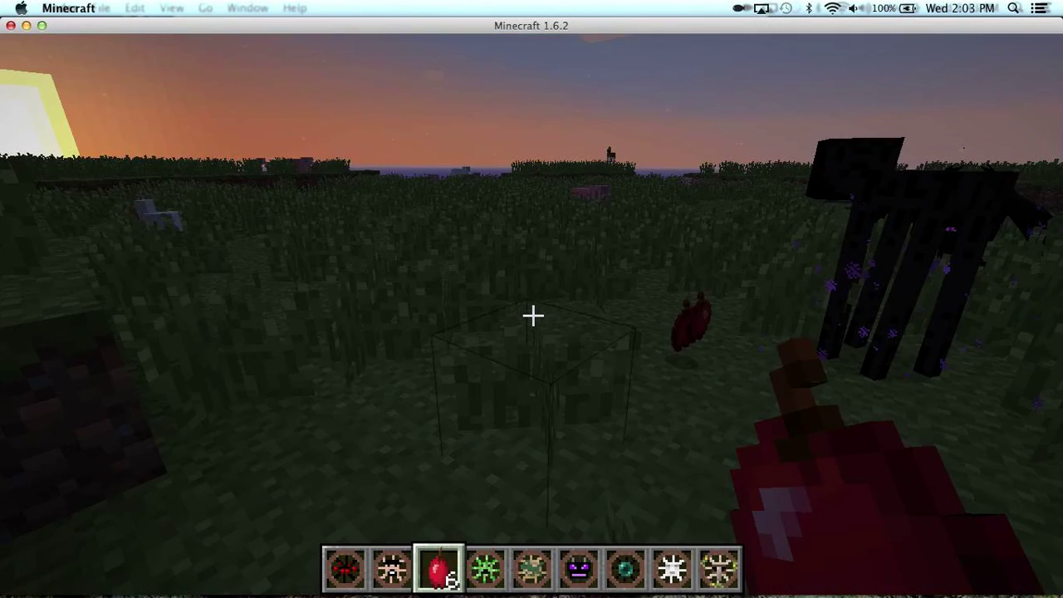
pyautogui.press('w')
pyautogui.press('w')
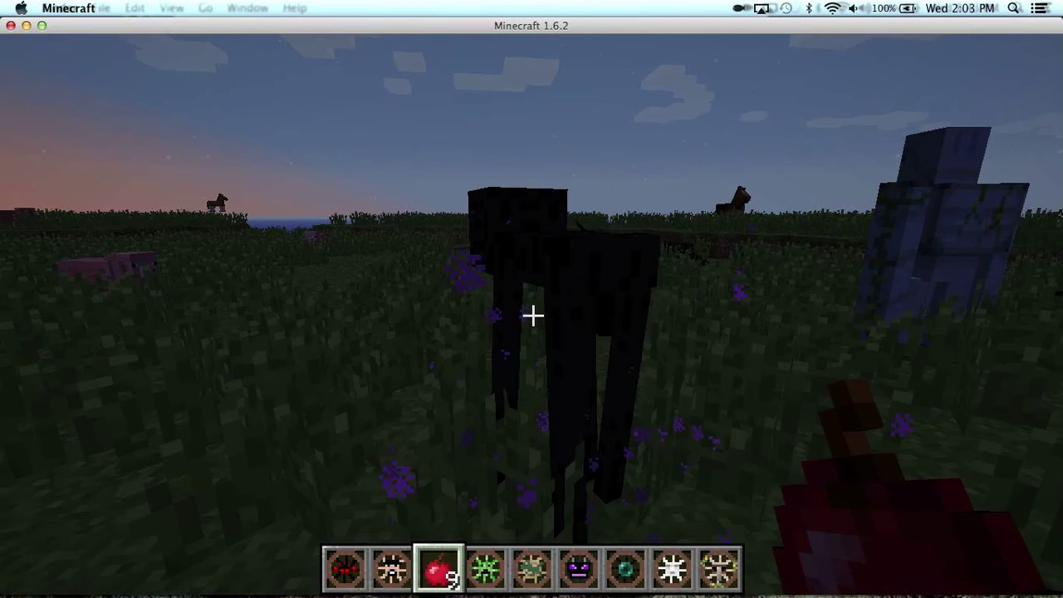
# Mount the black Enderman animal and ride it across the grassland past the pond.
pyautogui.rightClick(532, 315)
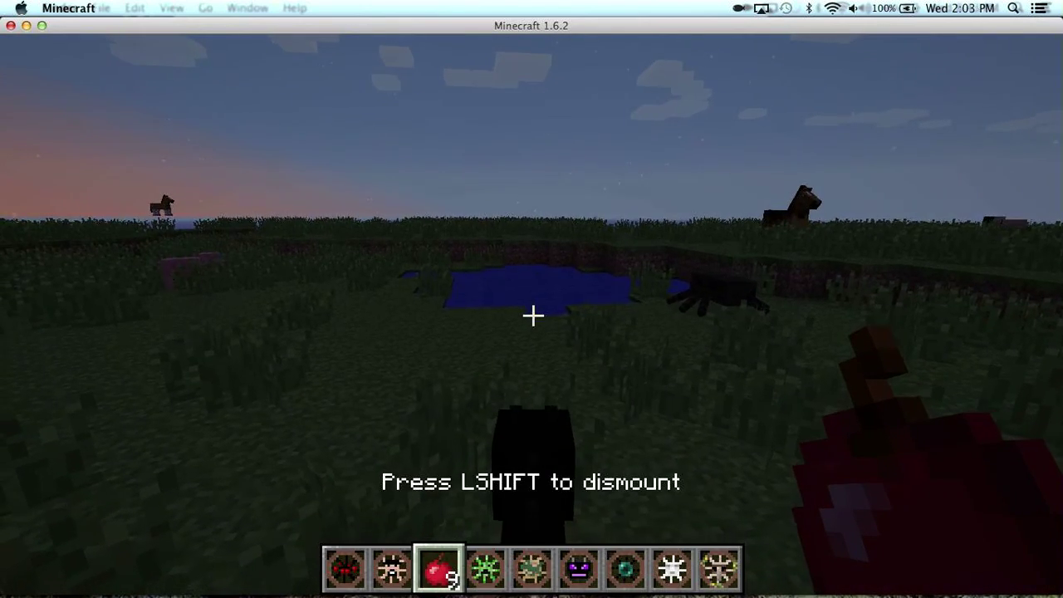
pyautogui.press('w')
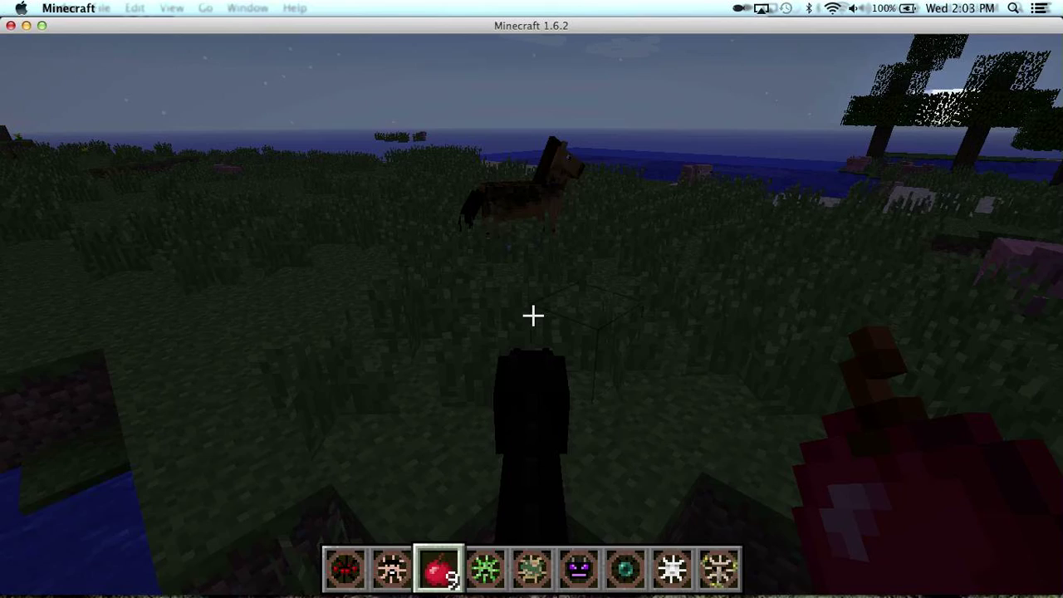
pyautogui.press('w')
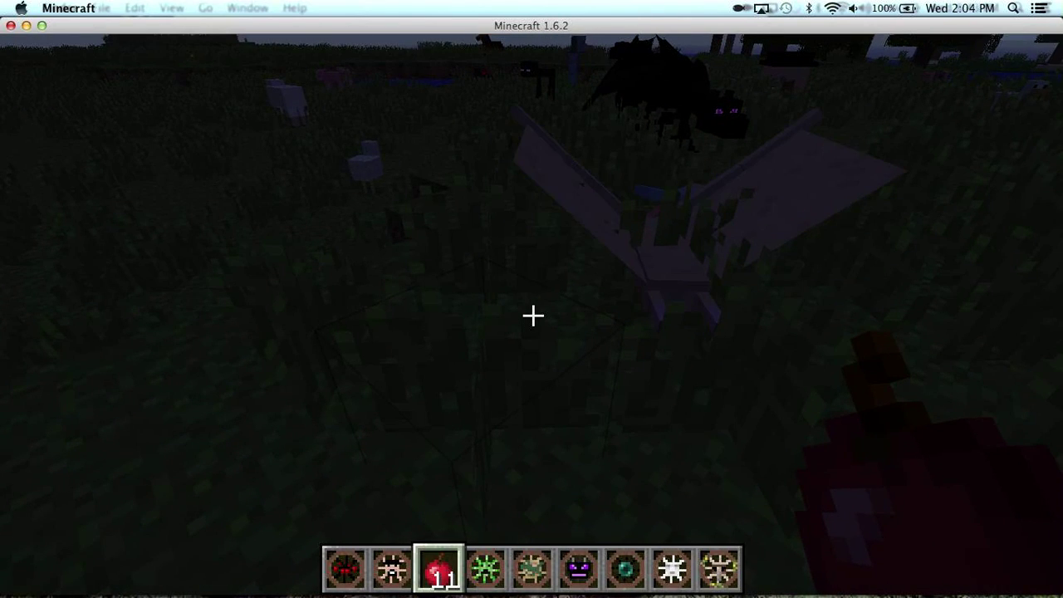
# Put the ChineseDragon Bike from the Transportation items in the first hotbar slot and empty the second slot.
pyautogui.press('e')
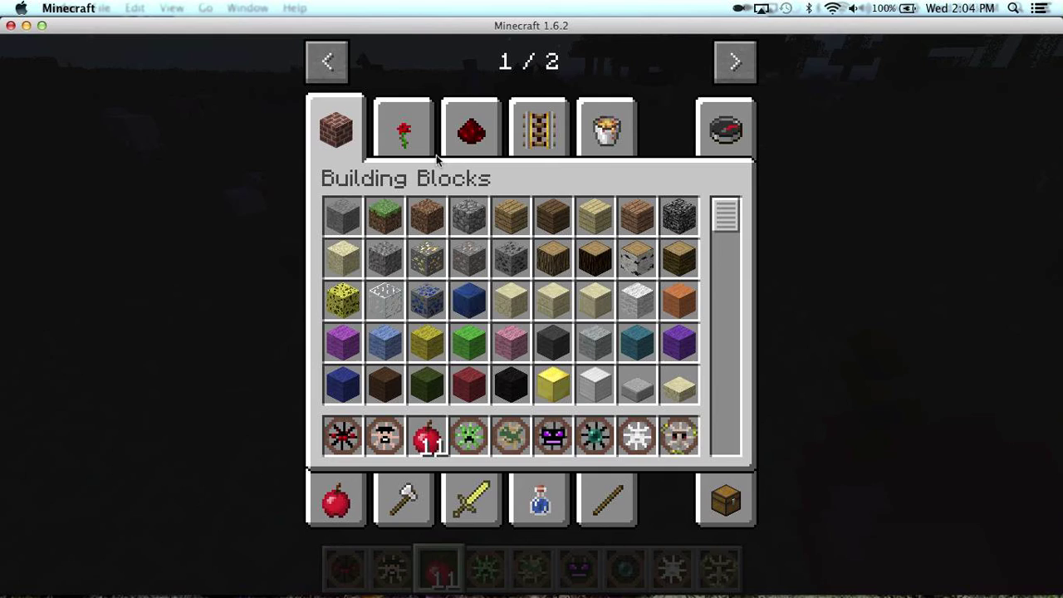
pyautogui.click(550, 137)
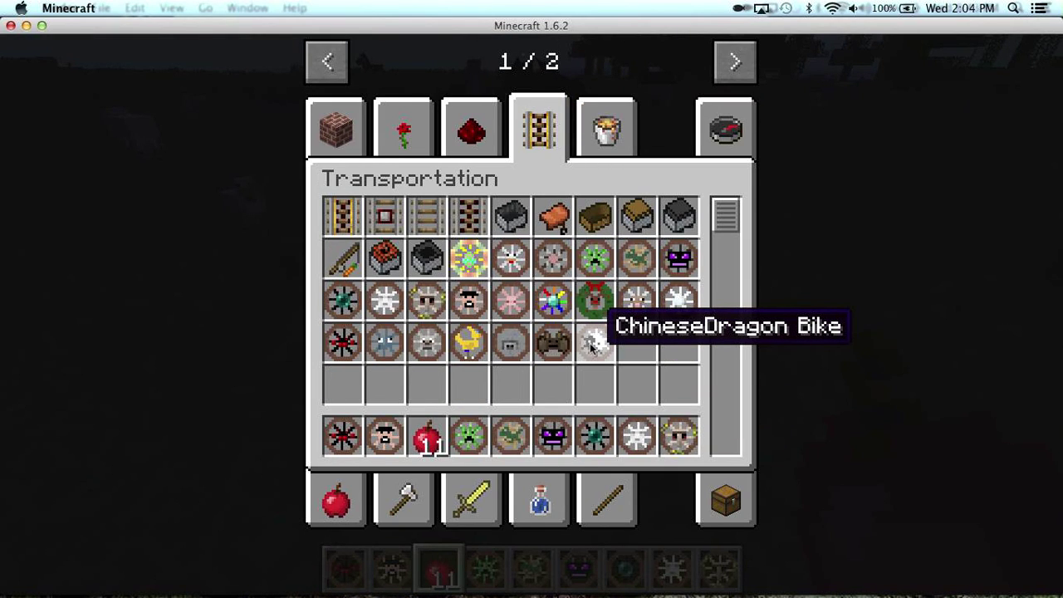
pyautogui.click(595, 341)
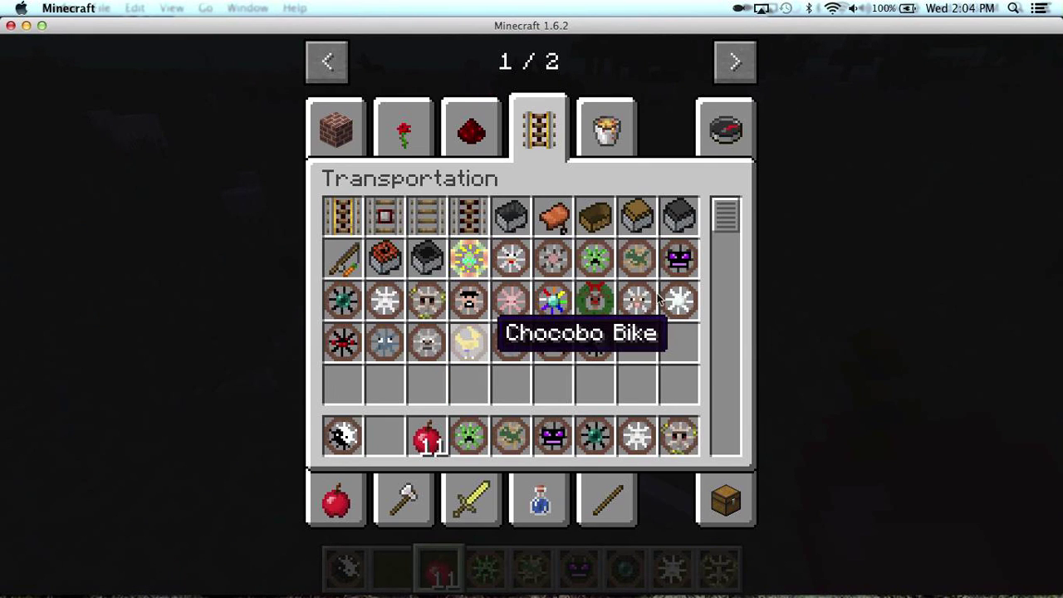
pyautogui.press('e')
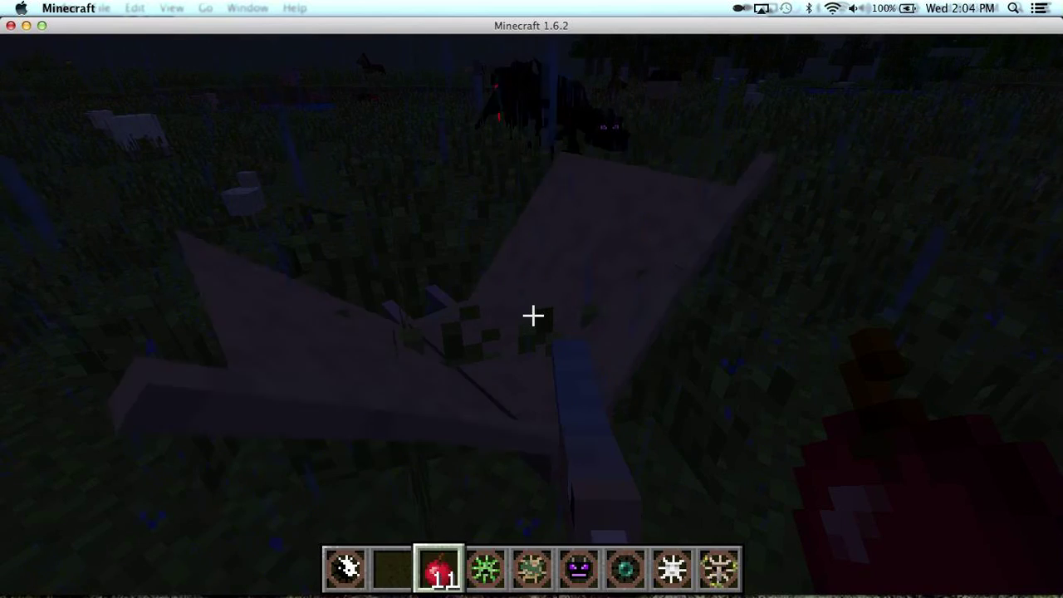
# Place the ChineseDragon Bike on the grass and ride it up into the air, mounting with an empty hand.
pyautogui.press('1')
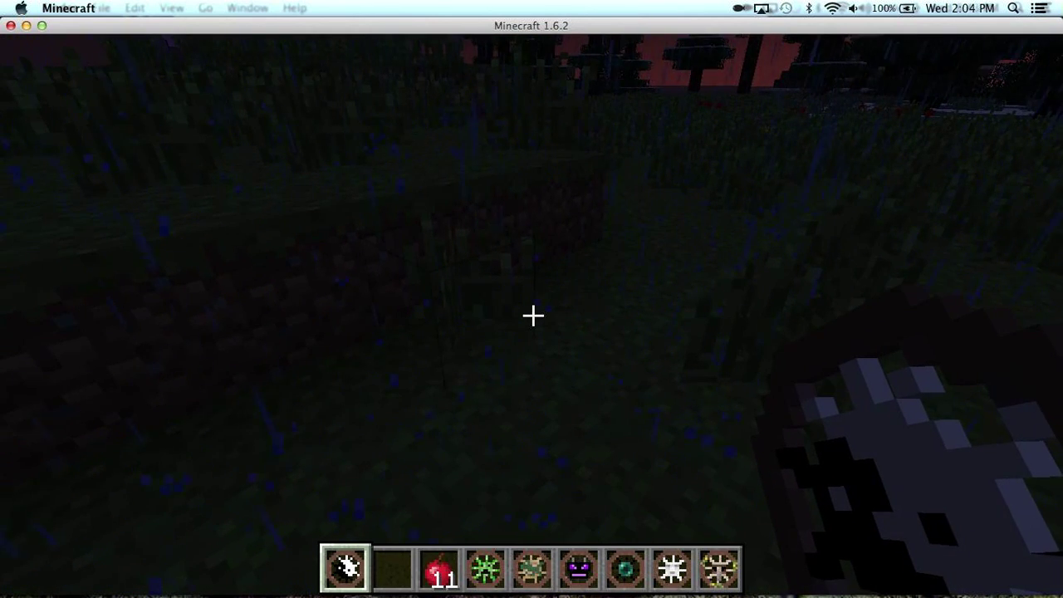
pyautogui.rightClick(534, 315)
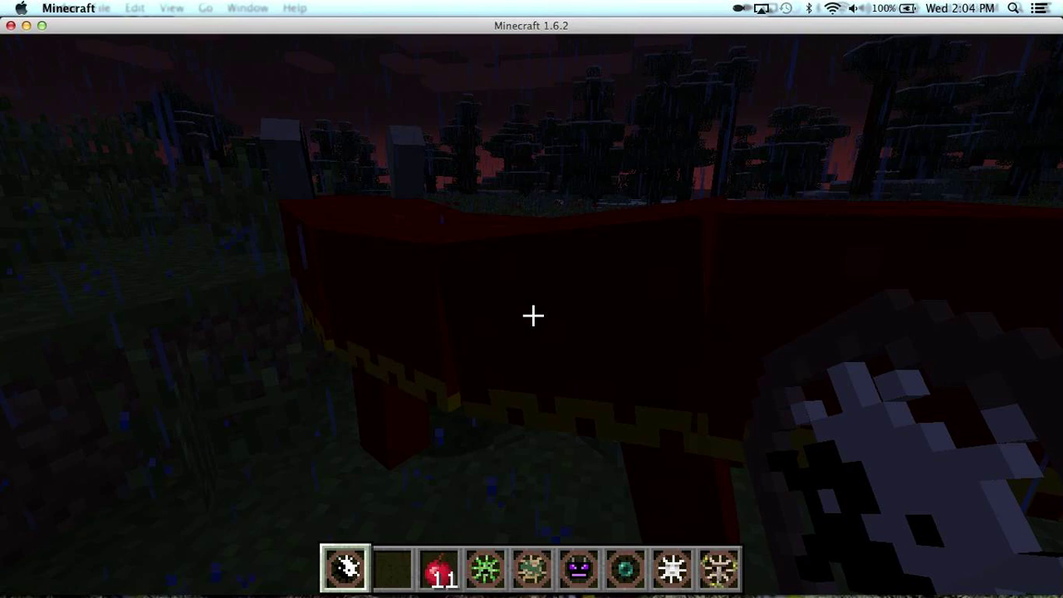
pyautogui.press('3')
pyautogui.press('2')
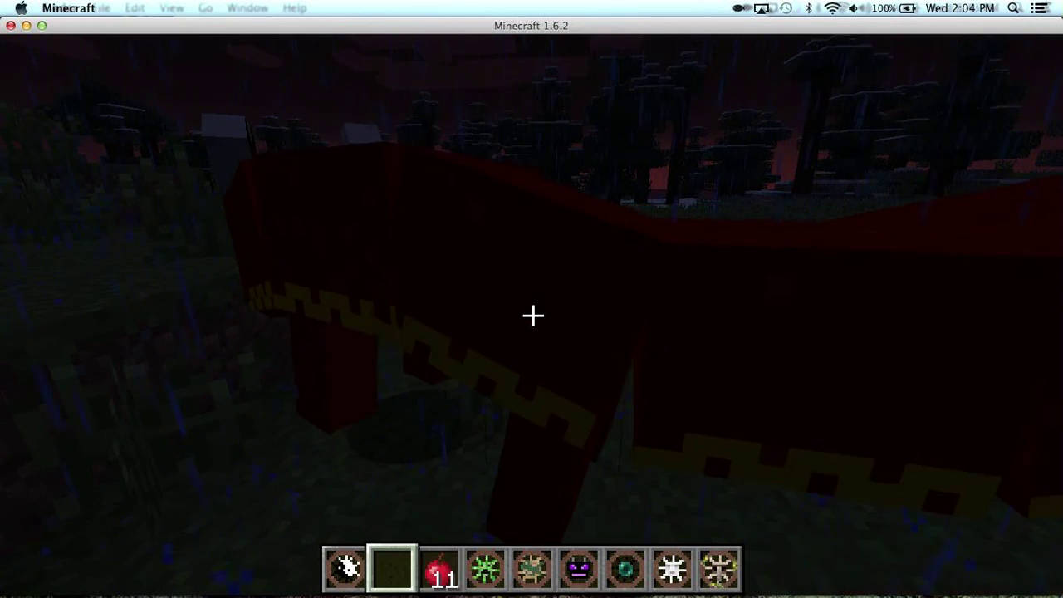
pyautogui.rightClick(532, 315)
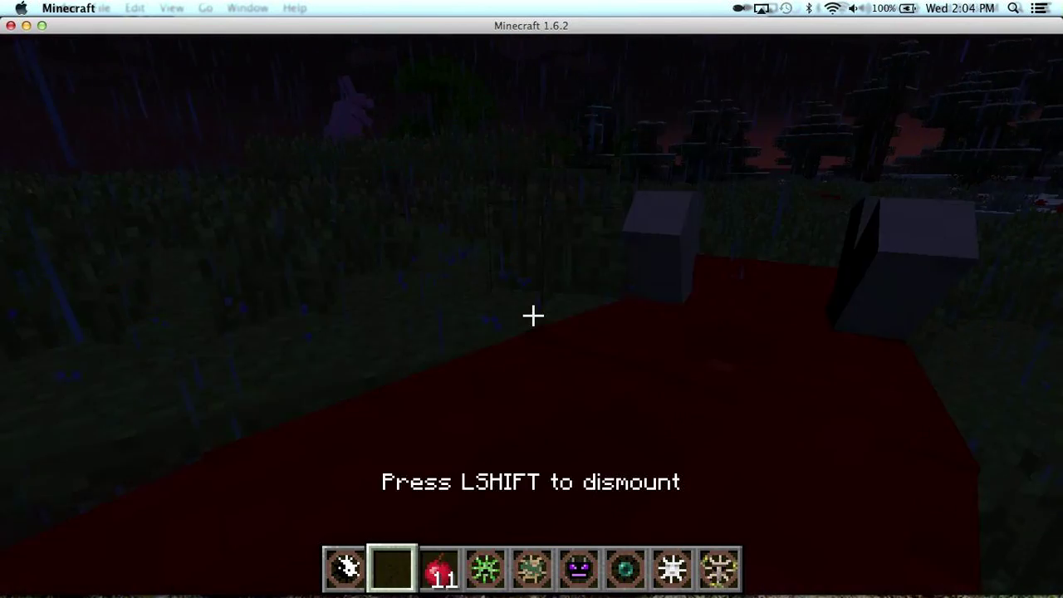
pyautogui.press('space')
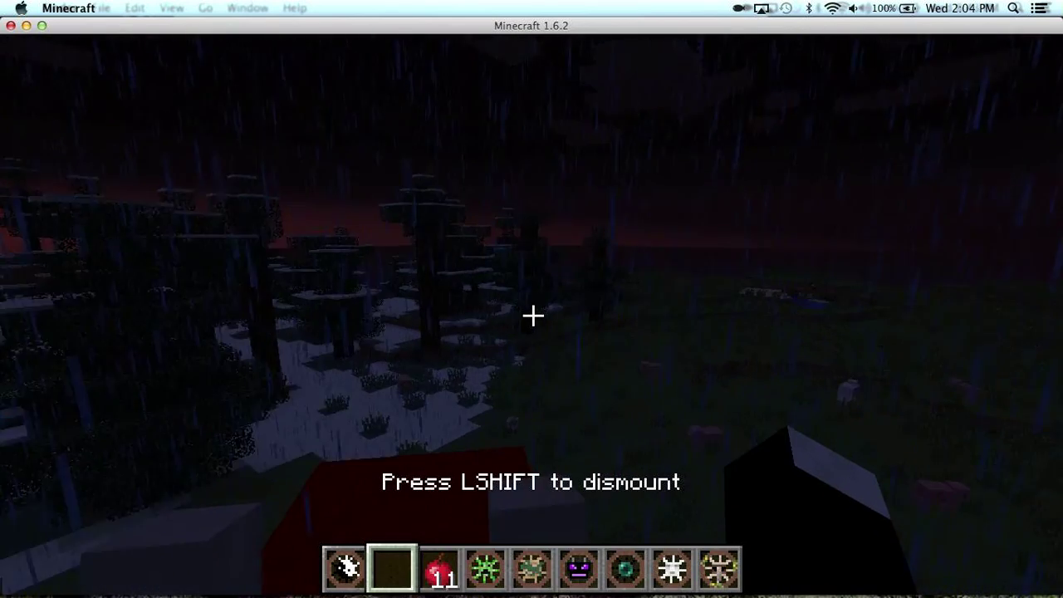